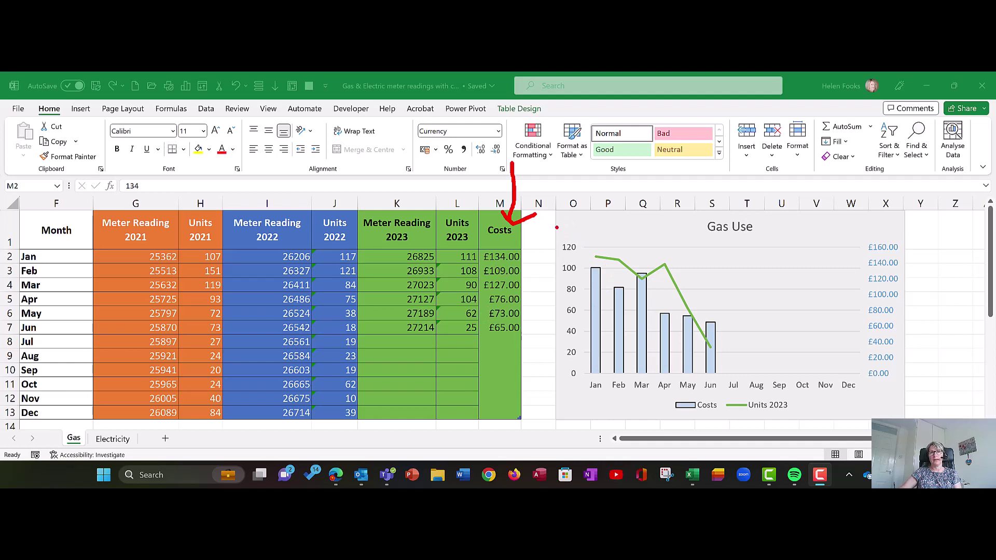
drag(536, 233, 574, 234)
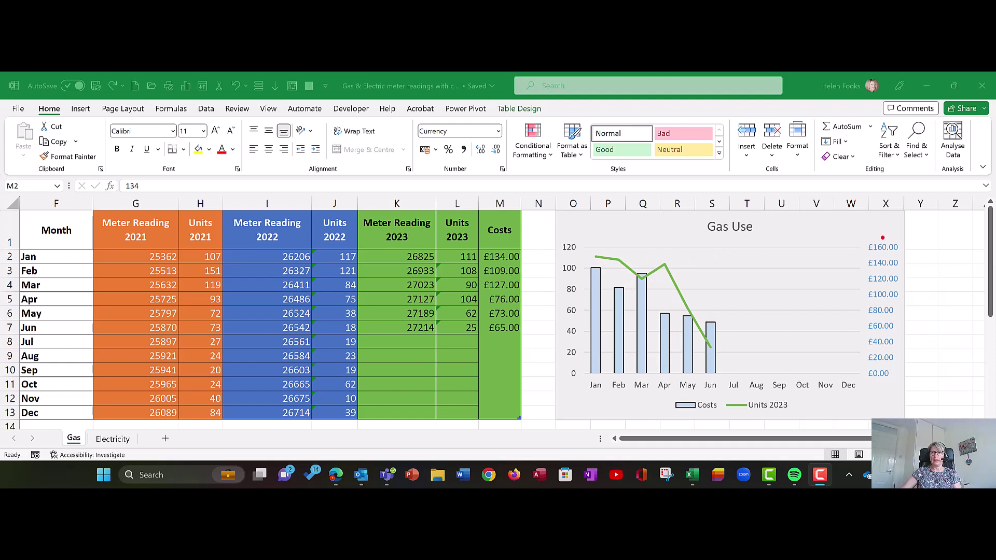
mouse_move(857, 232)
mouse_down()
mouse_move(870, 290)
mouse_move(916, 400)
mouse_move(920, 391)
mouse_up()
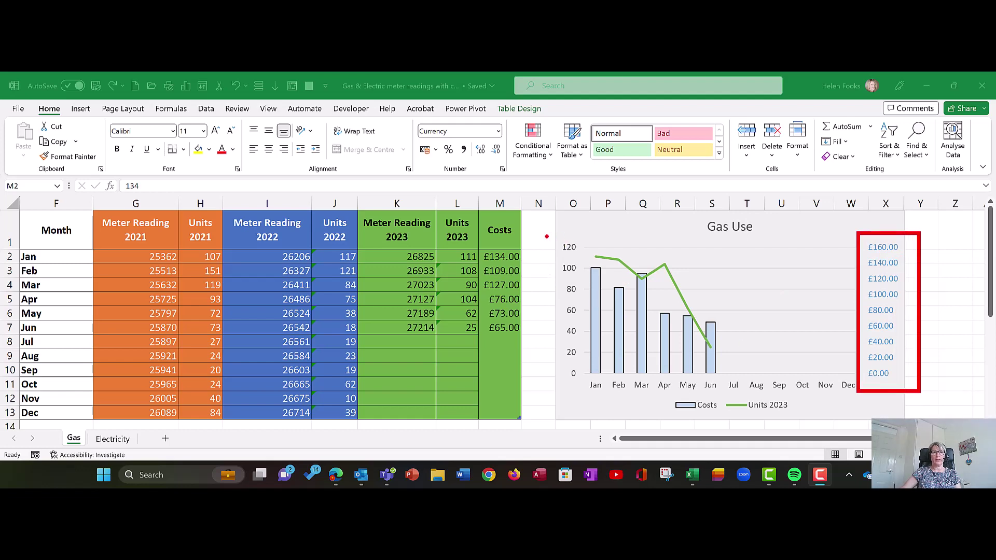
mouse_move(545, 236)
mouse_down()
mouse_move(574, 266)
mouse_move(589, 335)
mouse_move(590, 400)
mouse_move(578, 399)
mouse_up()
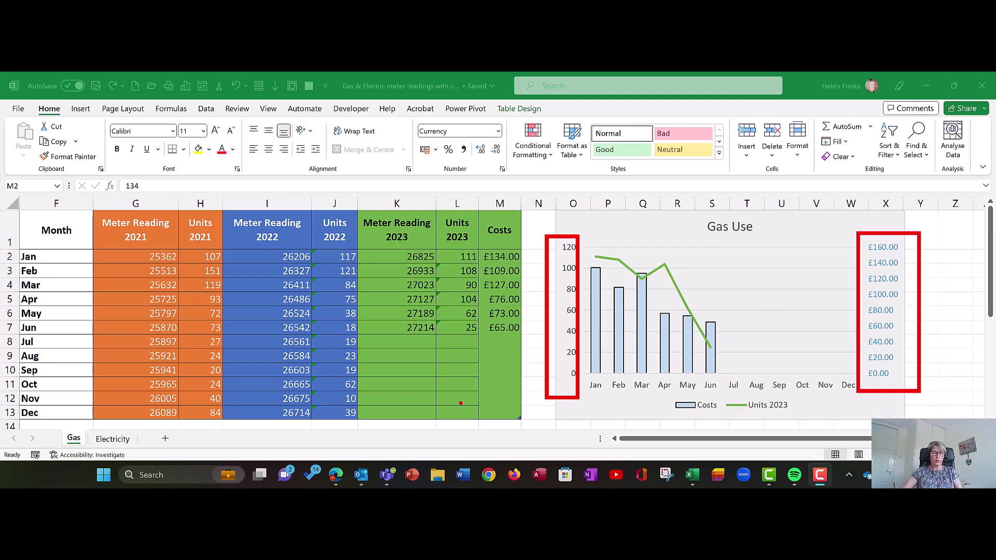
key(Escape)
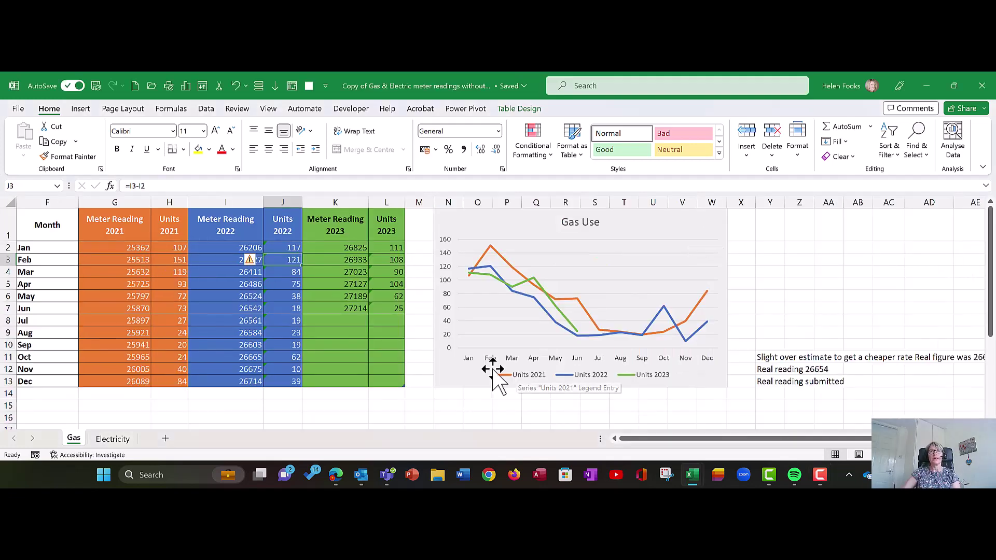
Move the Gas Use chart about three columns to the right and enter the column header Costs in cell M1
click(440, 352)
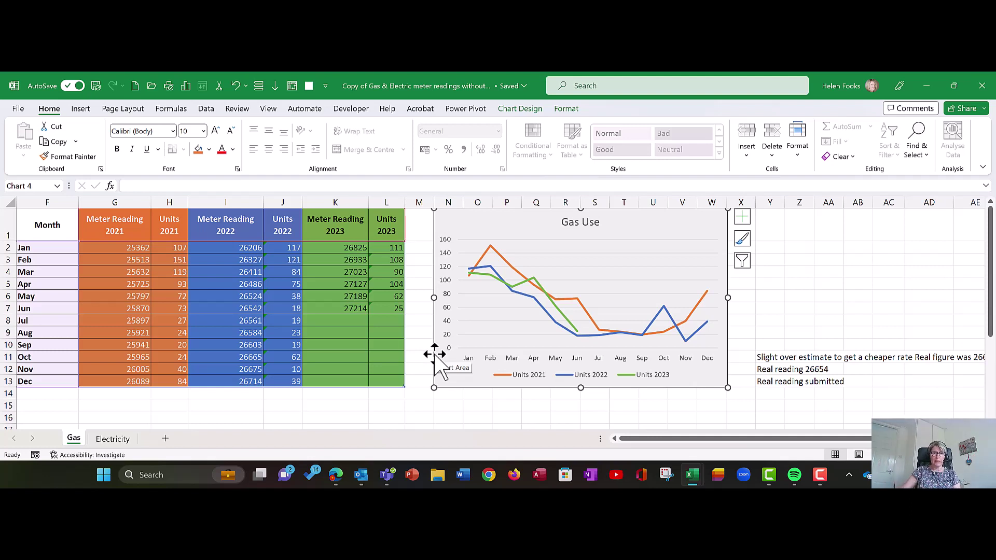
drag(435, 355, 532, 358)
click(412, 231)
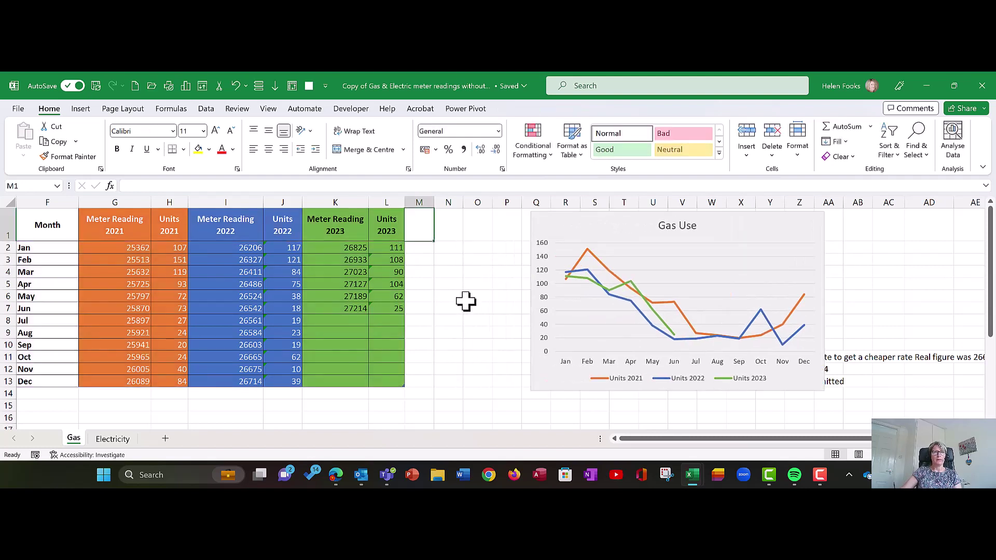
text(C)
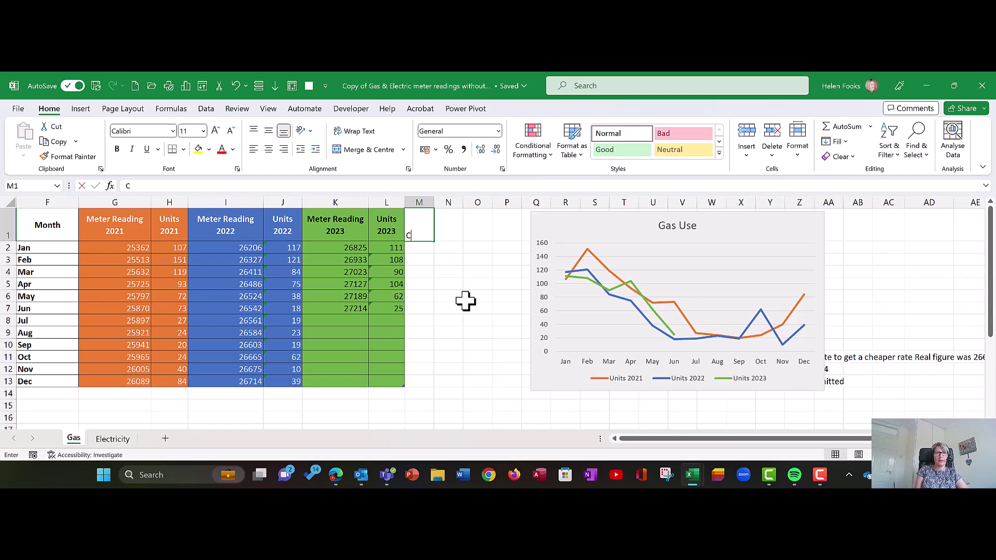
text(osts)
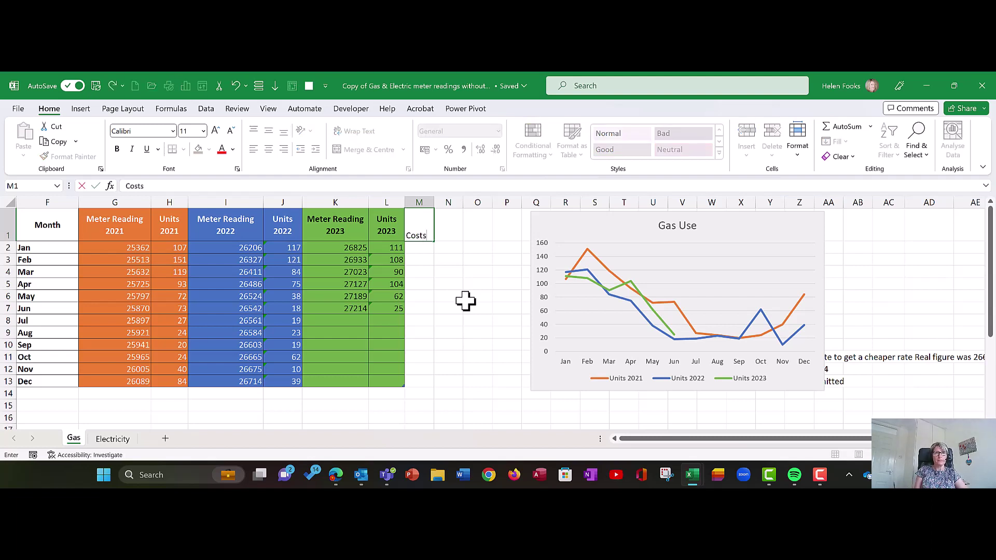
key(Return)
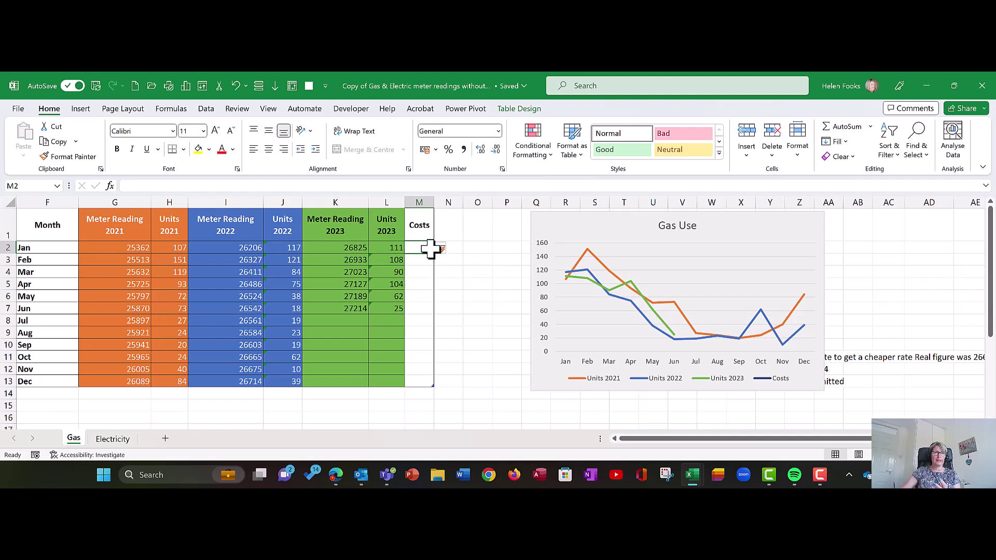
Change the font colour of the 2023 meter reading and units columns, K1:L13, to white
key(Left)
key(Up)
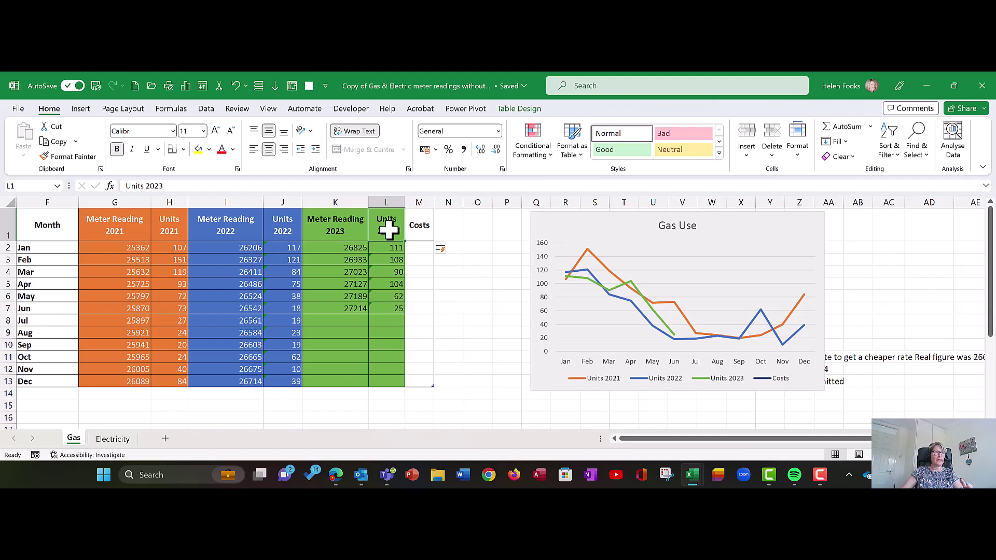
drag(338, 223, 417, 387)
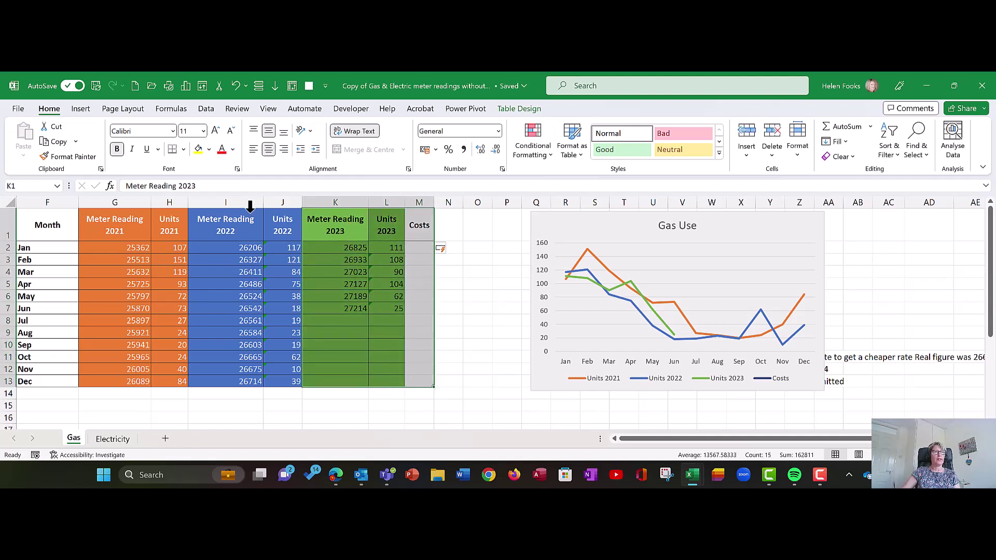
drag(335, 225, 389, 382)
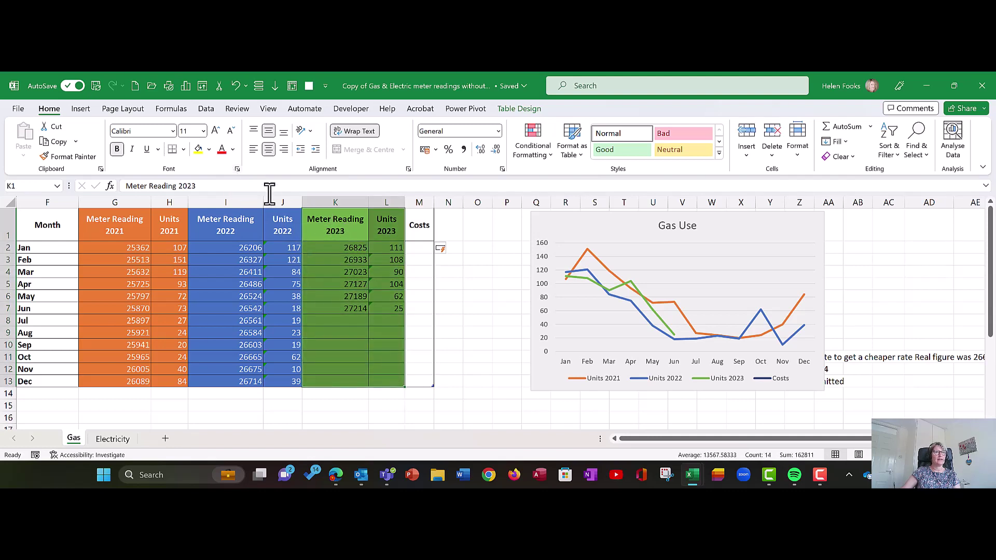
click(234, 150)
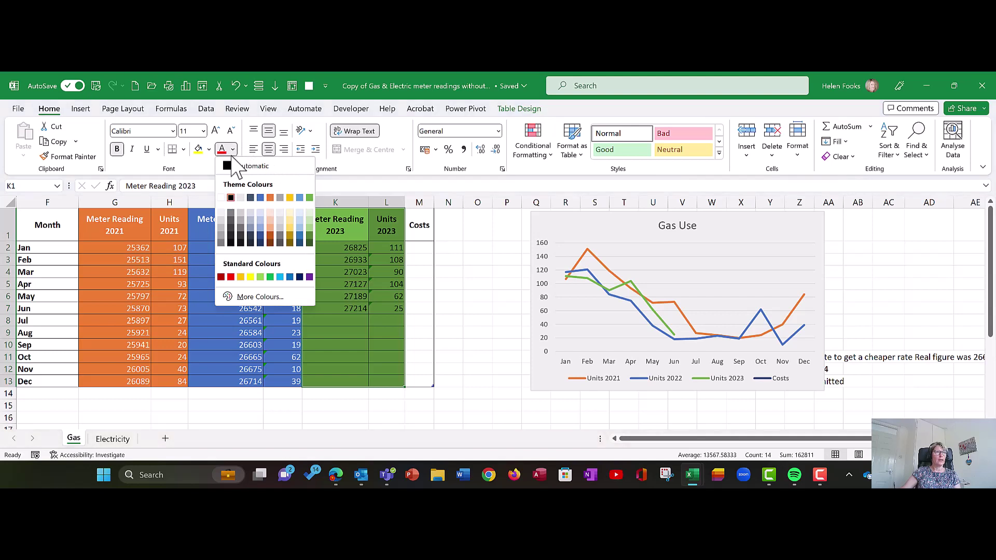
click(221, 198)
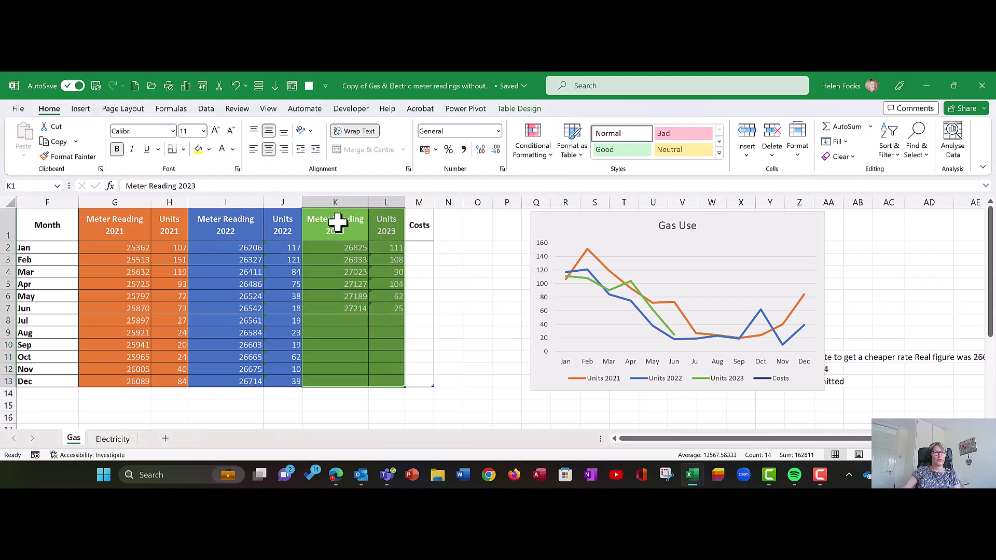
Copy the Units 2023 header's formatting onto the Costs column, M1:M13, with Format Painter
click(390, 228)
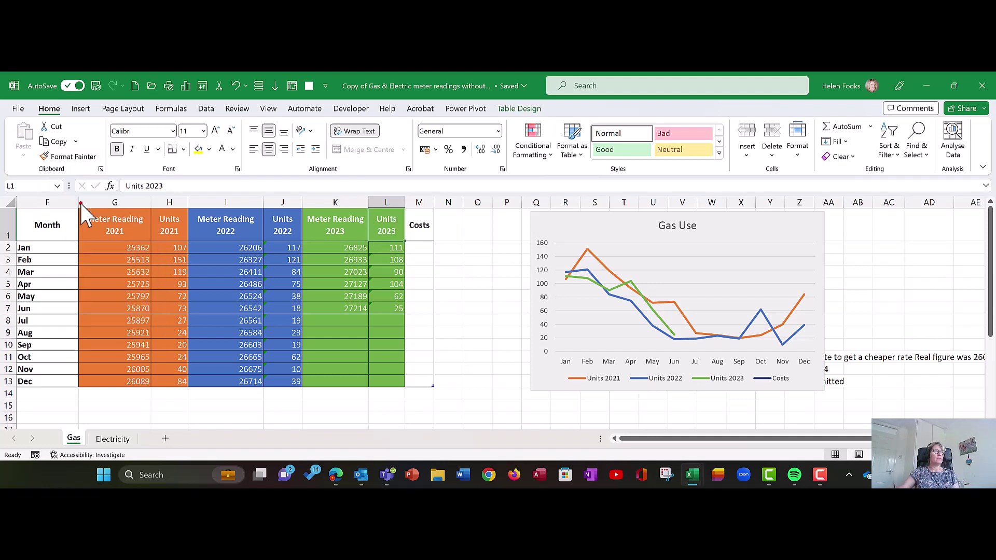
mouse_move(23, 135)
mouse_down()
mouse_move(52, 161)
mouse_move(99, 164)
mouse_move(85, 141)
mouse_move(42, 155)
mouse_up()
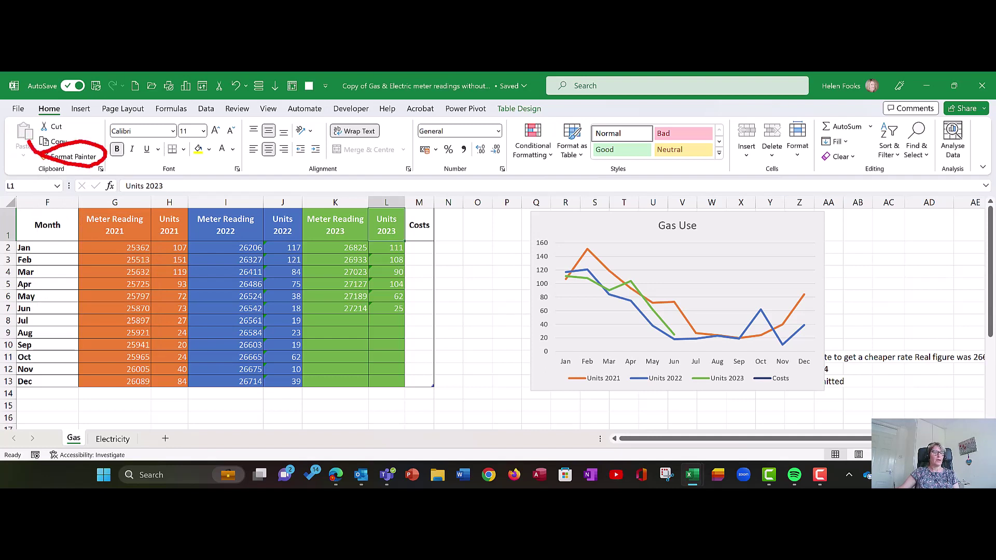
click(75, 156)
click(76, 158)
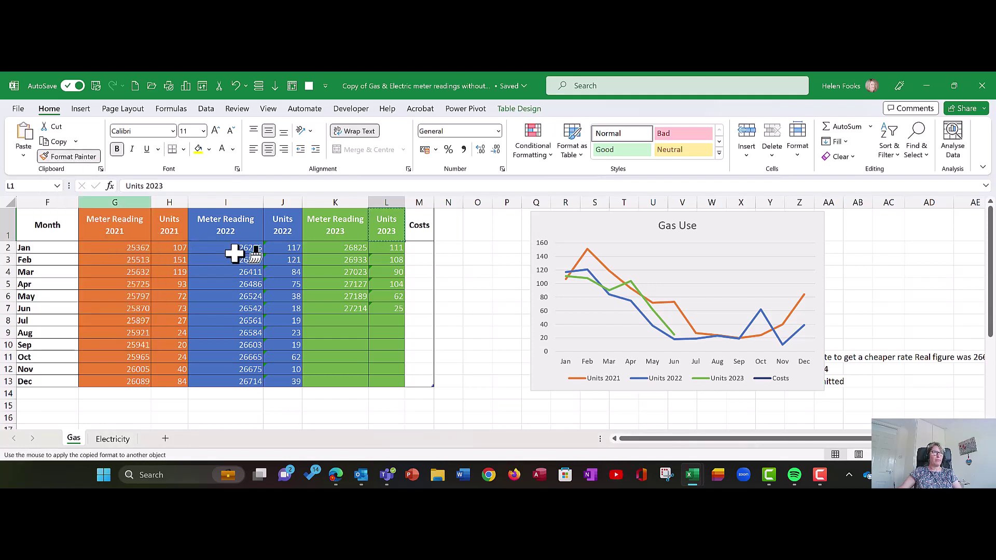
click(419, 228)
drag(419, 228, 420, 381)
drag(419, 384, 419, 384)
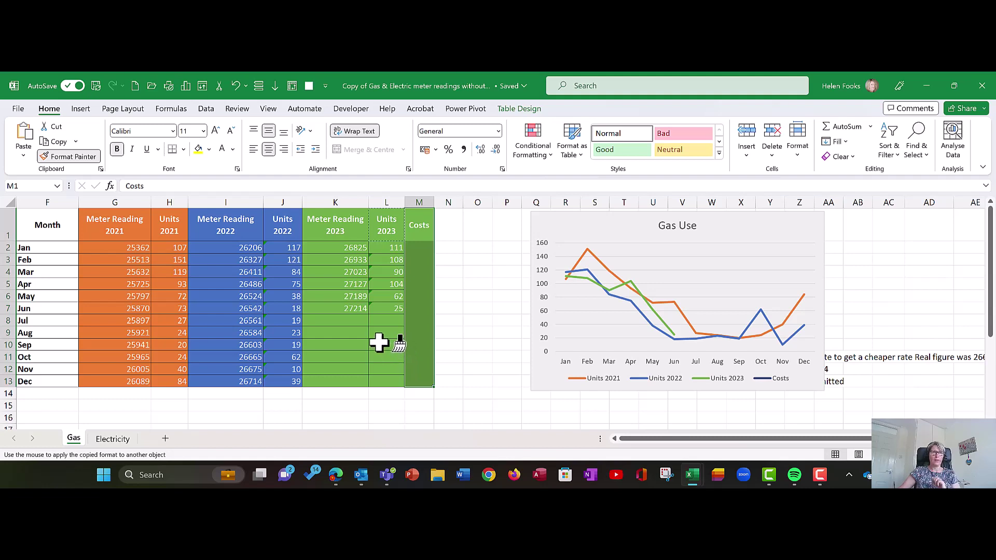
click(70, 156)
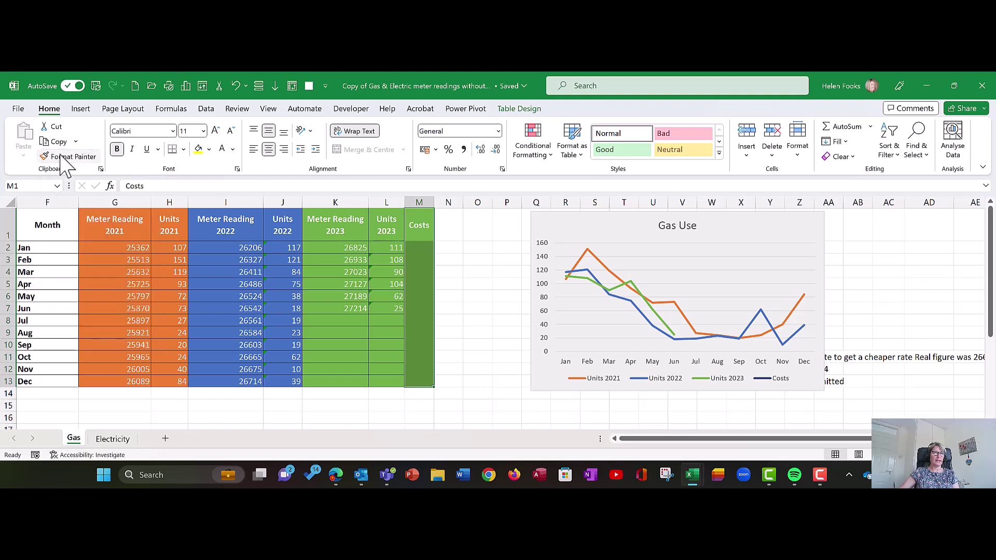
Apply All Borders to the Costs column, cells M1:M13
click(382, 227)
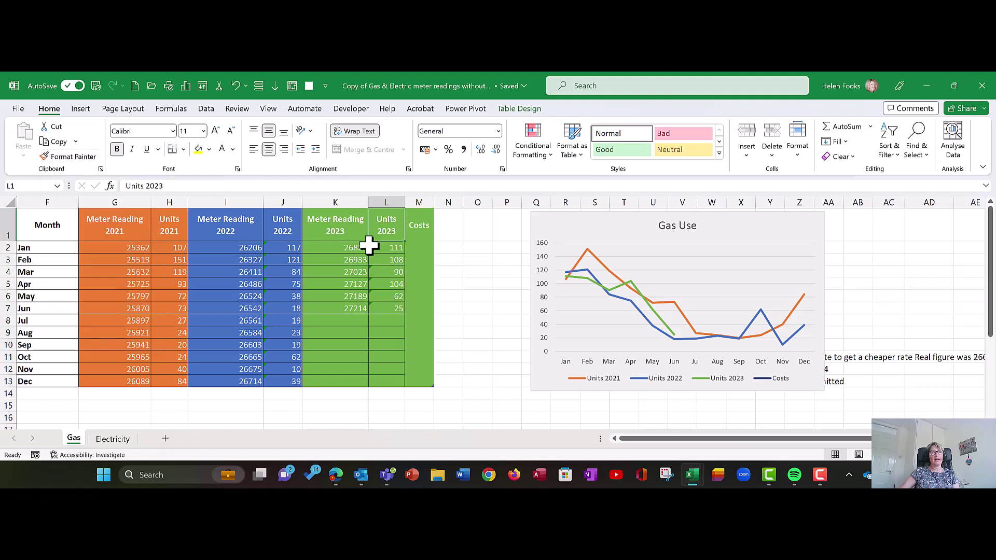
click(398, 249)
click(419, 244)
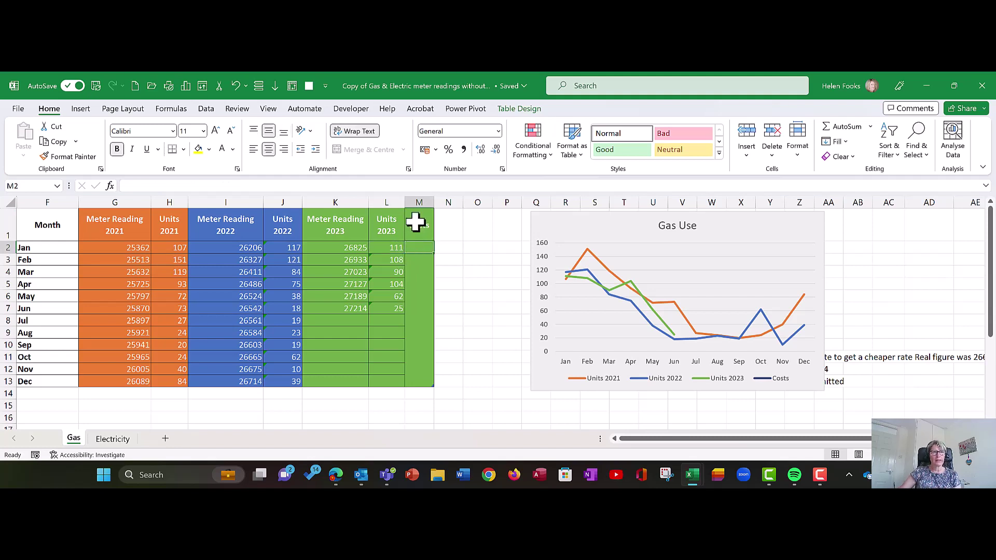
drag(415, 226, 408, 381)
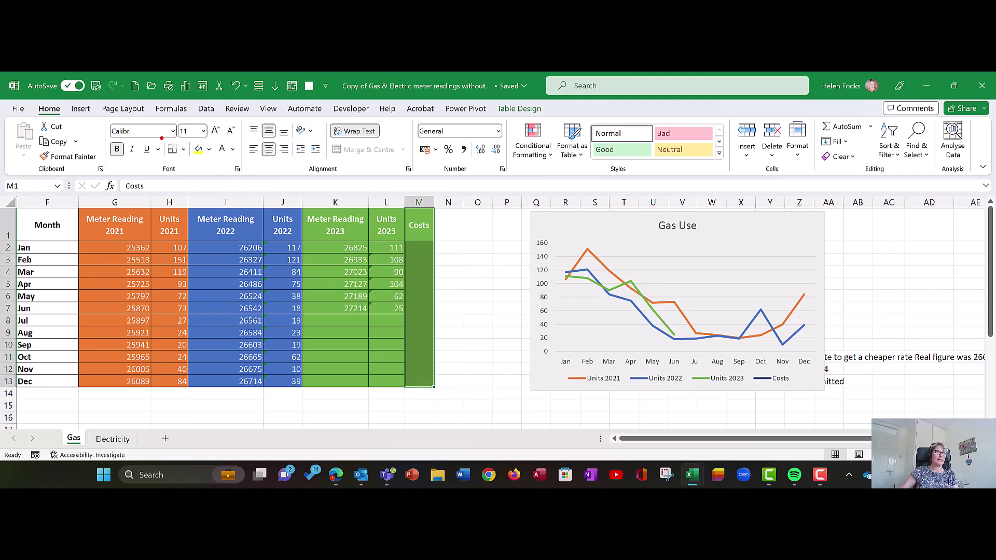
mouse_move(161, 137)
mouse_down()
mouse_move(174, 165)
mouse_move(189, 159)
mouse_move(182, 132)
mouse_move(160, 134)
mouse_up()
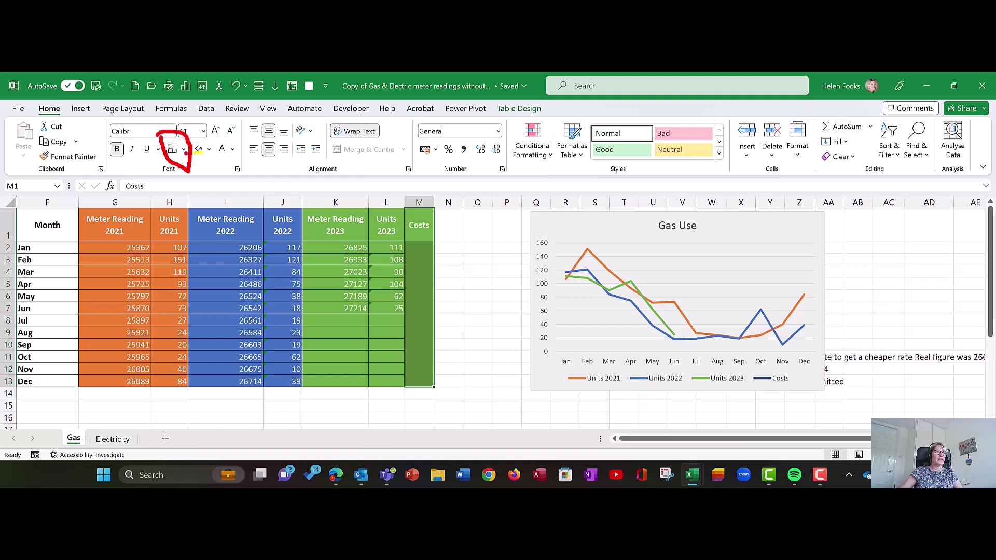
click(183, 149)
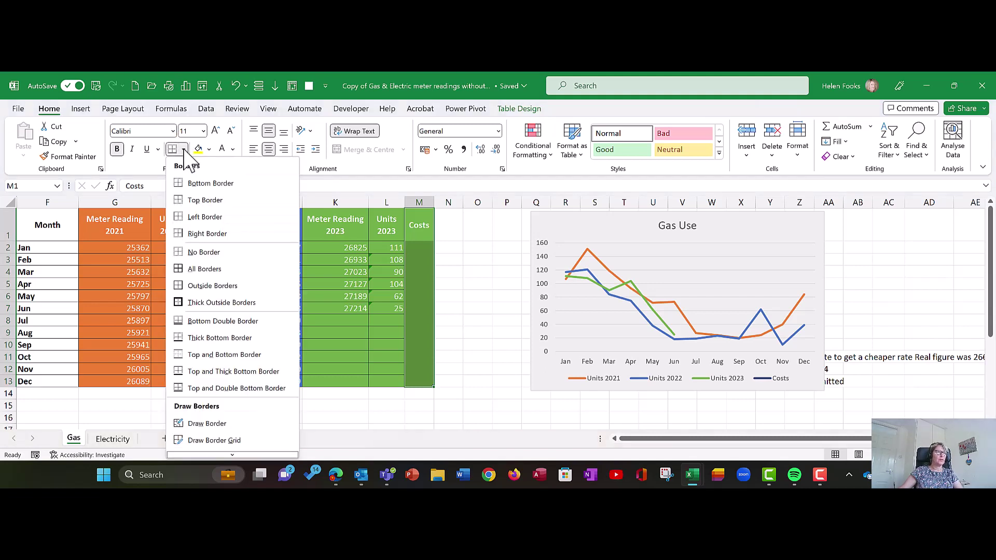
click(205, 268)
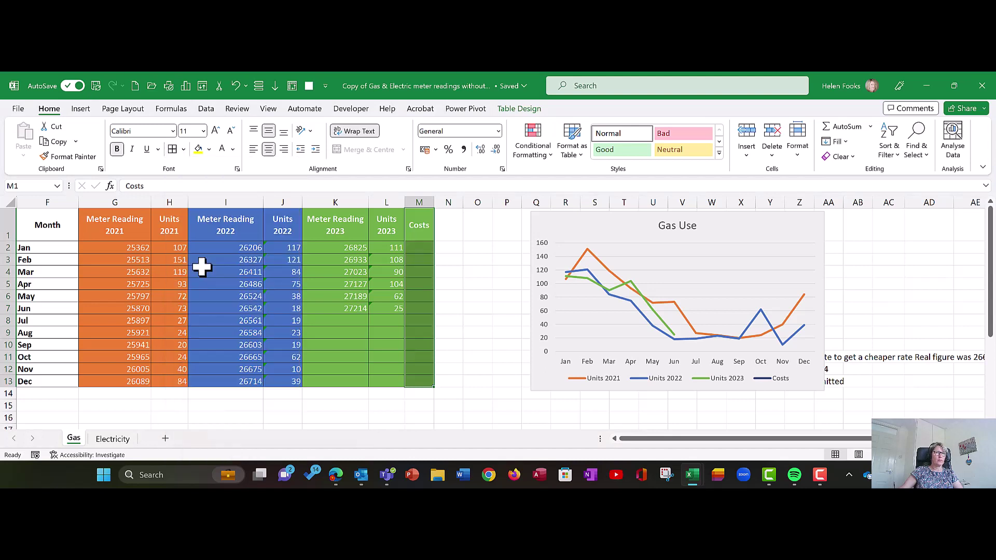
AutoFit the width of column M to its cost values
click(389, 297)
click(414, 249)
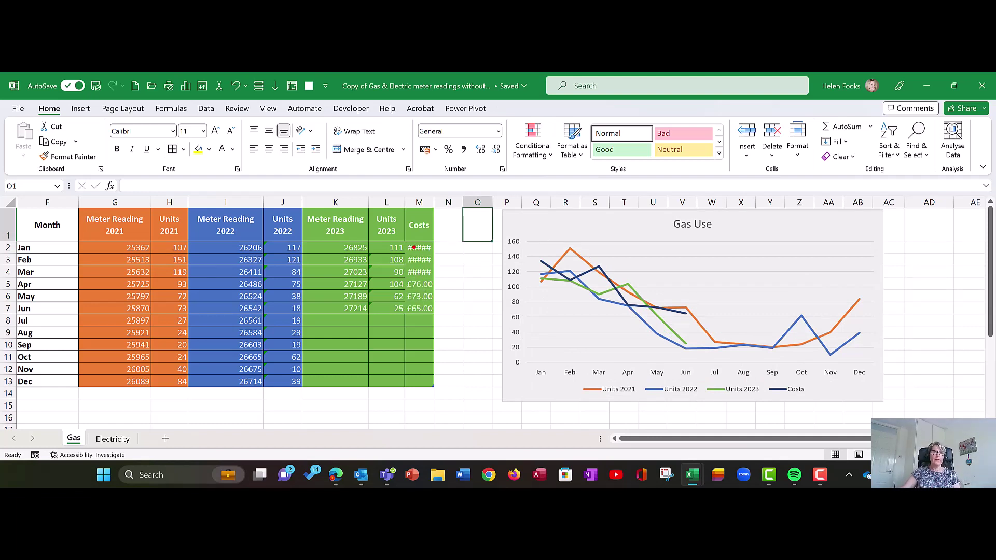
mouse_move(393, 234)
mouse_down()
mouse_move(451, 286)
mouse_move(441, 281)
mouse_up()
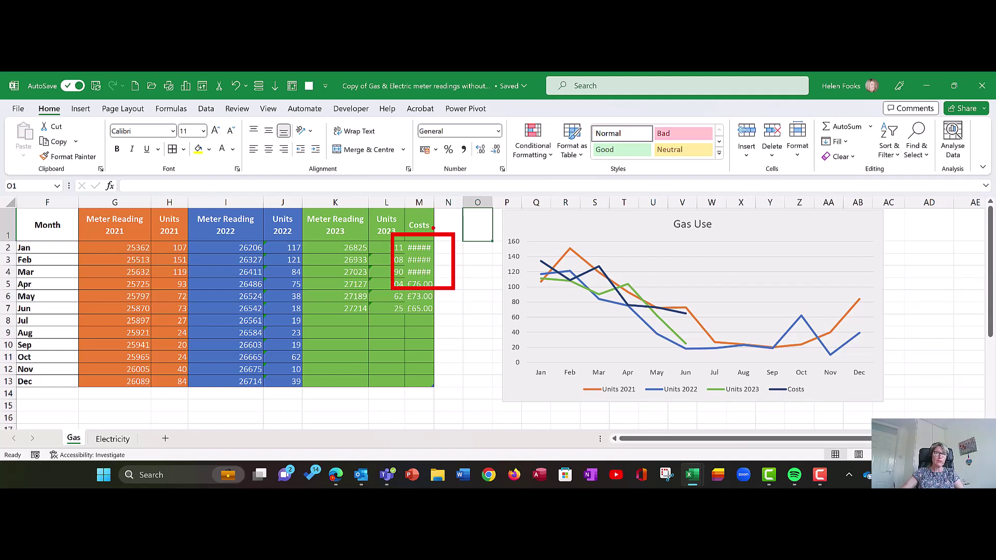
key(Escape)
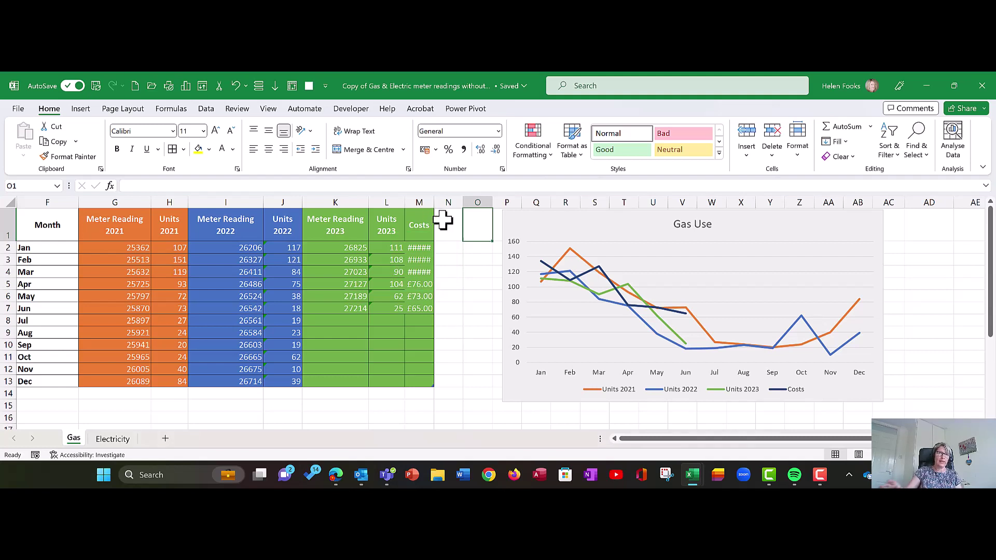
key(ctrl+2)
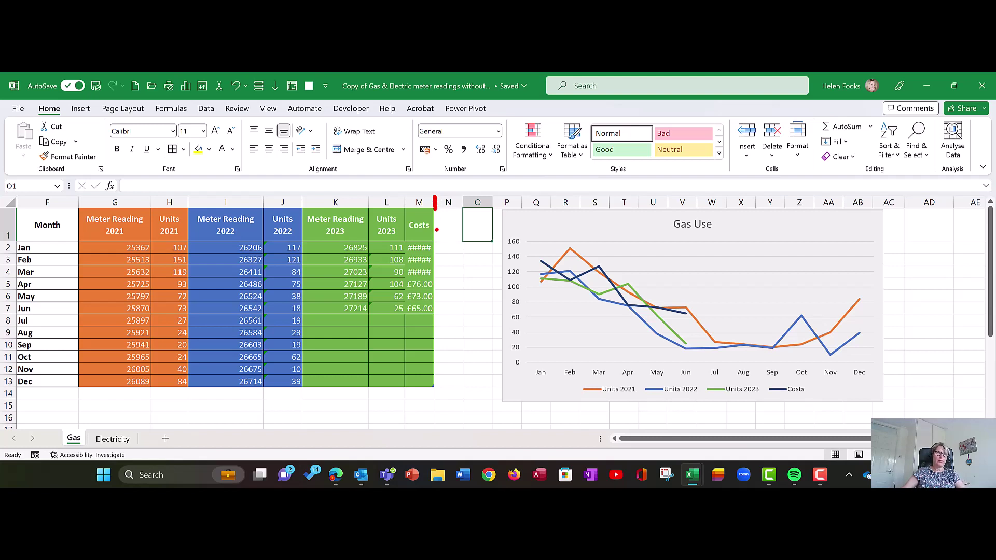
double_click(434, 200)
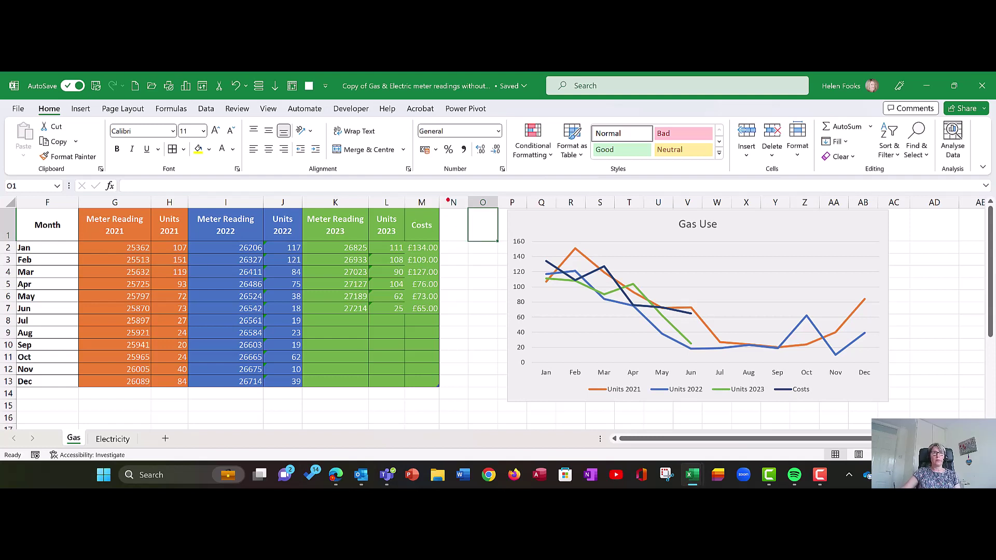
mouse_move(447, 200)
mouse_down()
mouse_move(457, 197)
mouse_move(444, 177)
mouse_move(420, 199)
mouse_move(428, 191)
mouse_up()
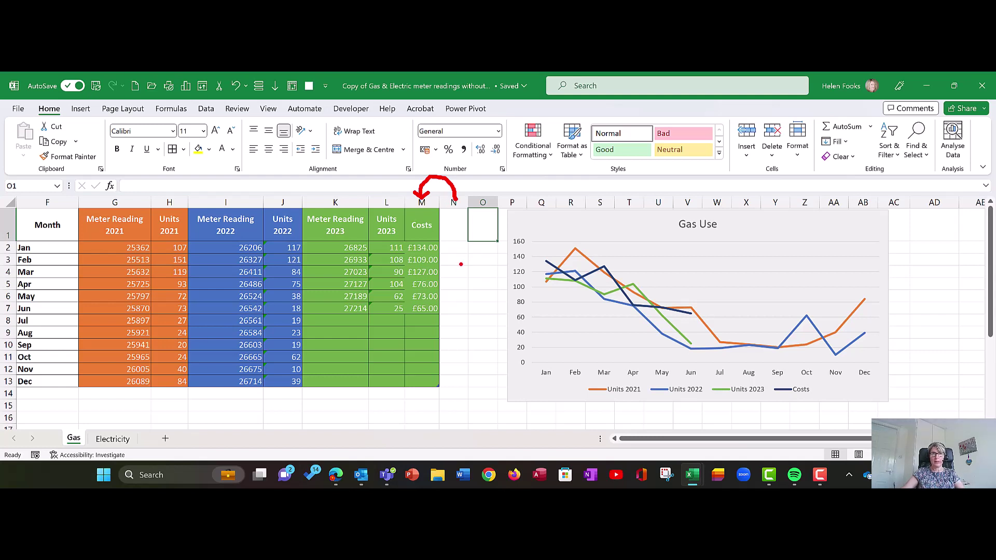
key(Escape)
Select the January to June costs in M2:M7 and check their number format
click(422, 249)
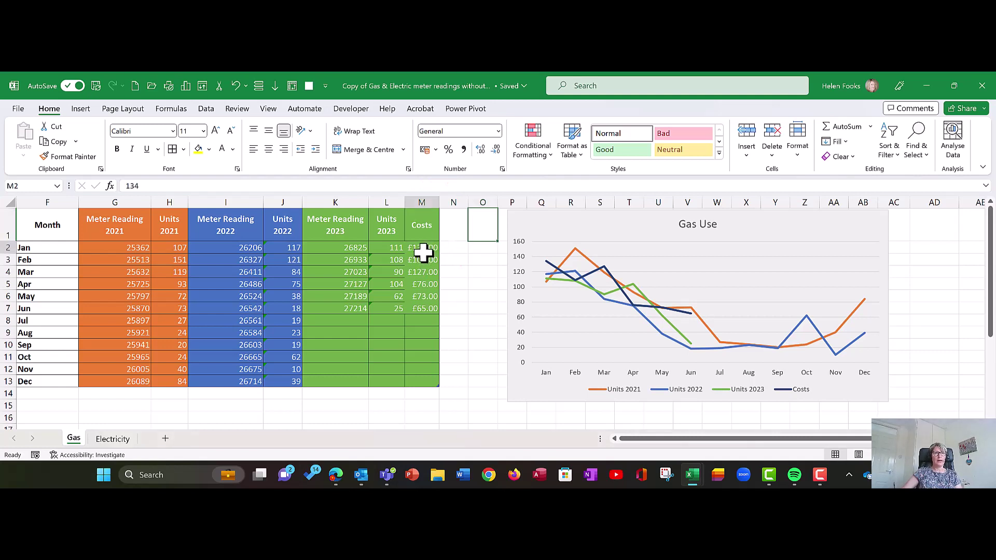
drag(421, 249, 419, 306)
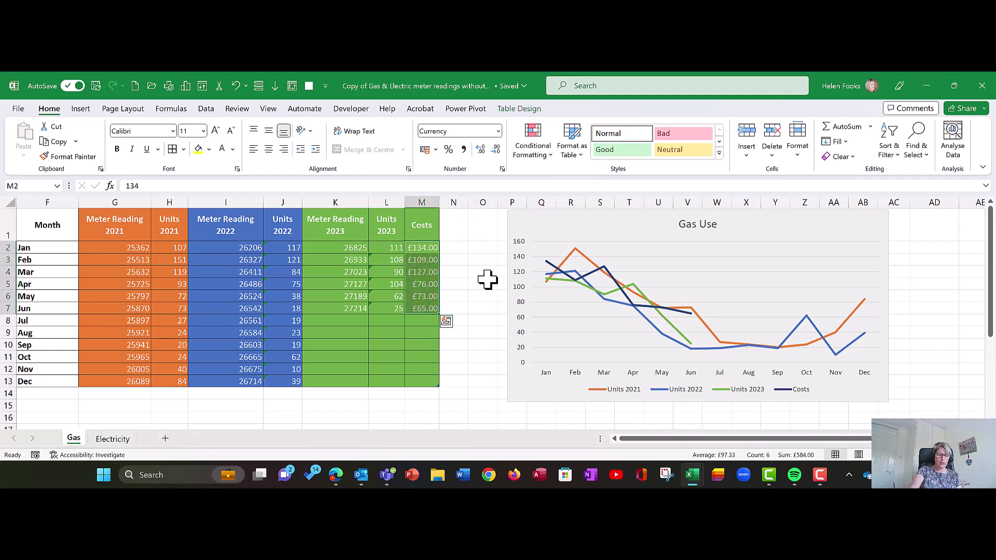
key(ctrl+q)
key(Escape)
key(ctrl+2)
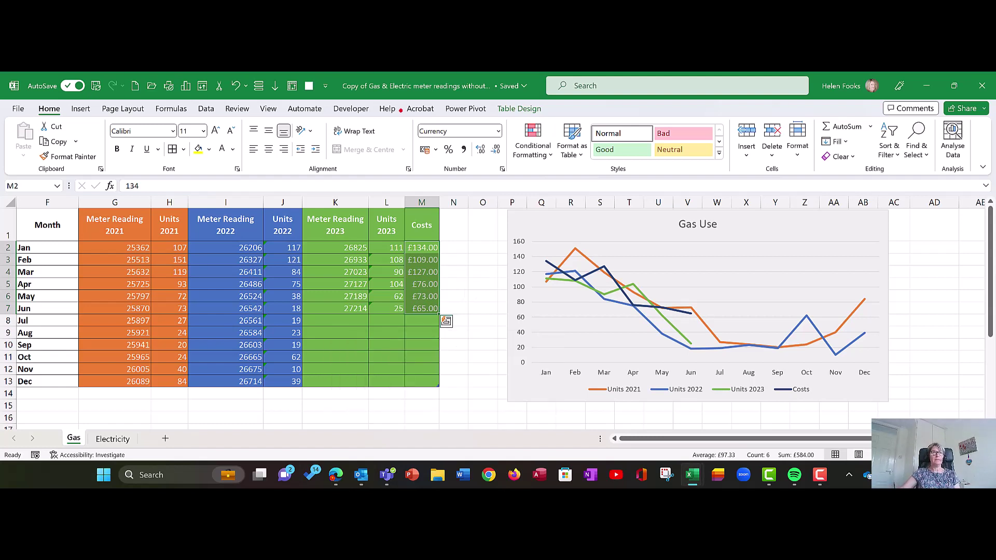
mouse_move(402, 110)
mouse_down()
mouse_move(471, 148)
mouse_move(518, 148)
mouse_up()
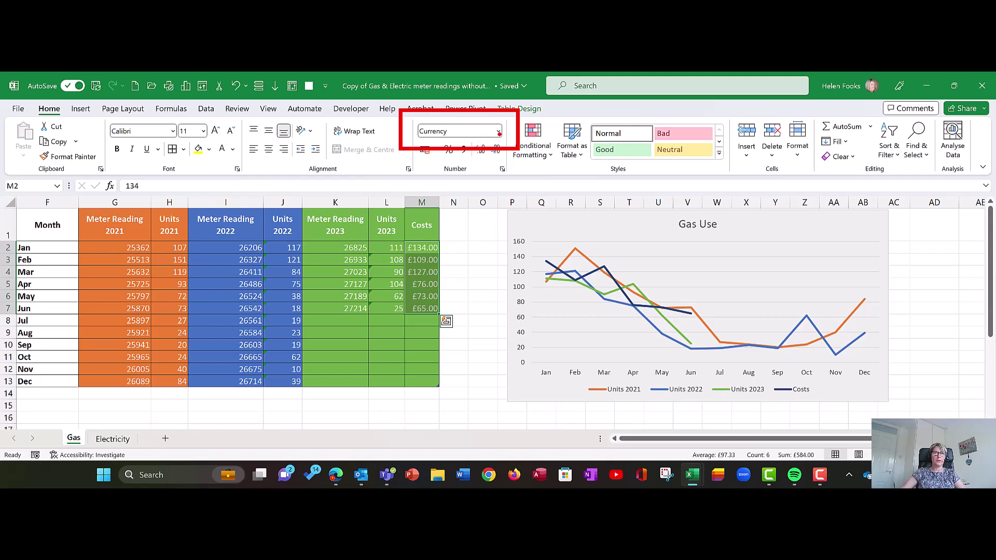
Apply the Currency number format to the January to June costs in M2:M7
key(Escape)
click(498, 131)
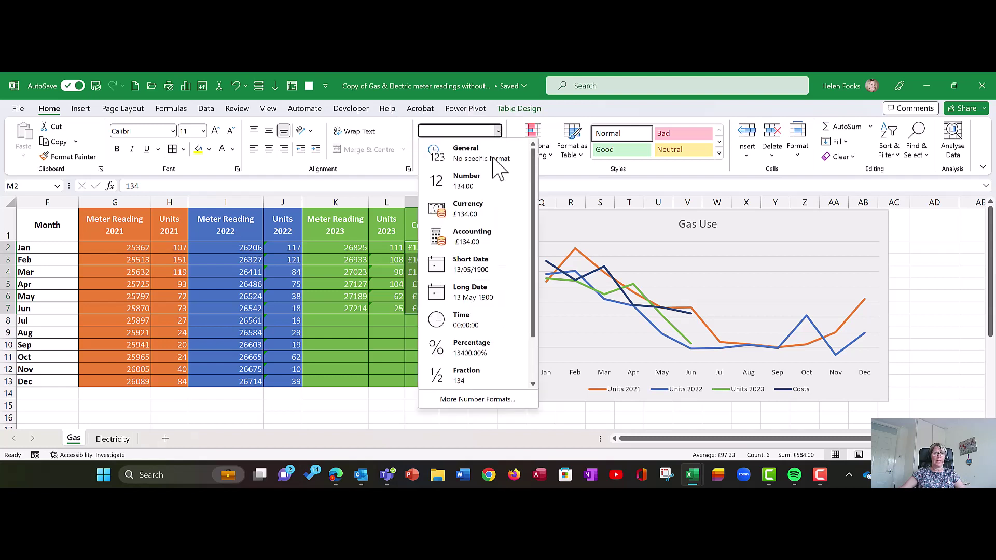
click(482, 209)
click(417, 263)
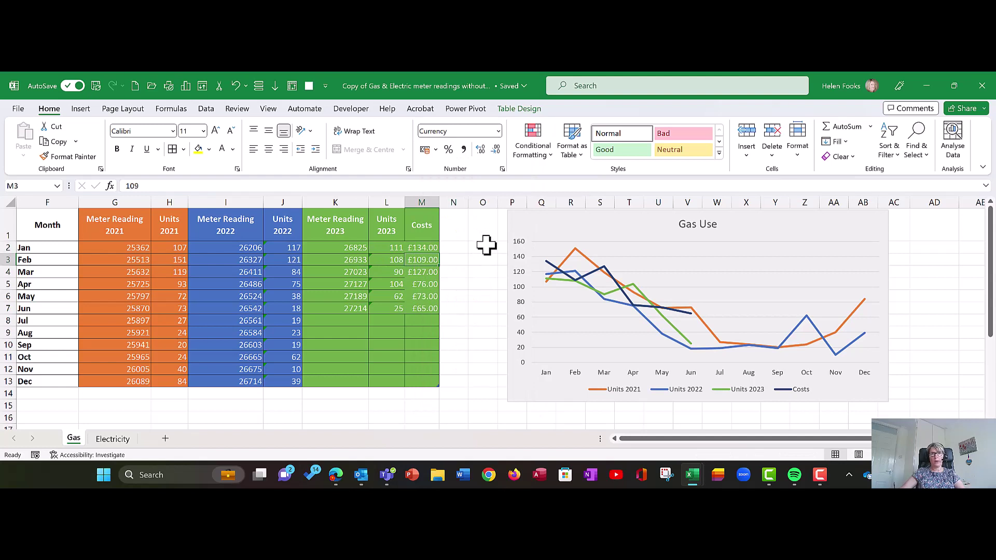
Move the Gas Use chart closer to the table so it starts around column O
click(538, 224)
drag(538, 224, 498, 225)
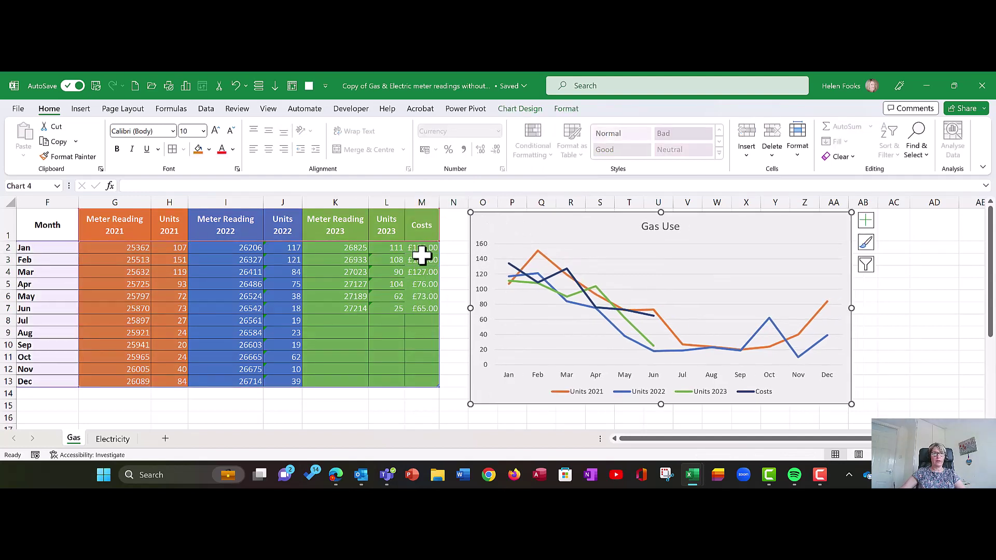
Compare the number formats of cost cells M3 and M7 with Units 2023 cell L3 and Units 2022 cell J3
click(422, 259)
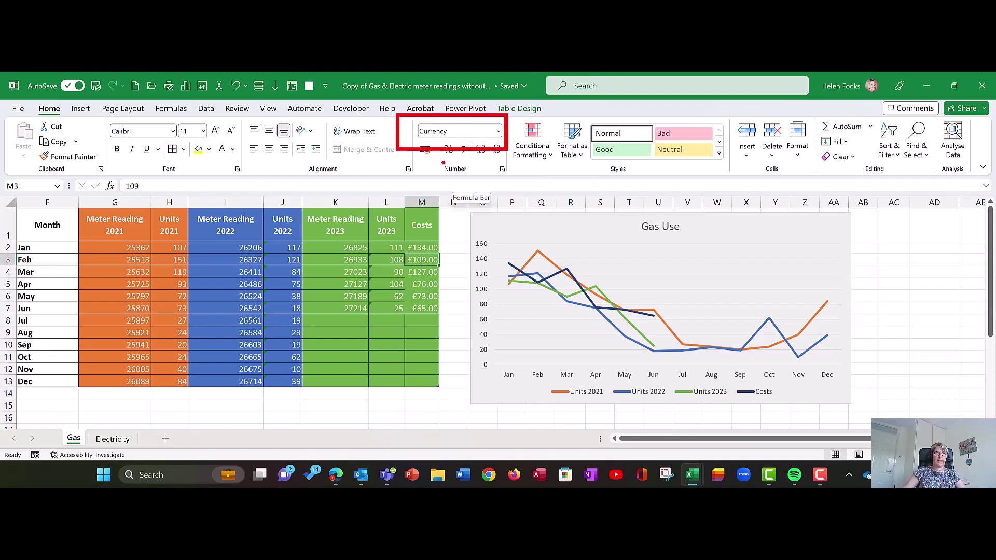
click(388, 259)
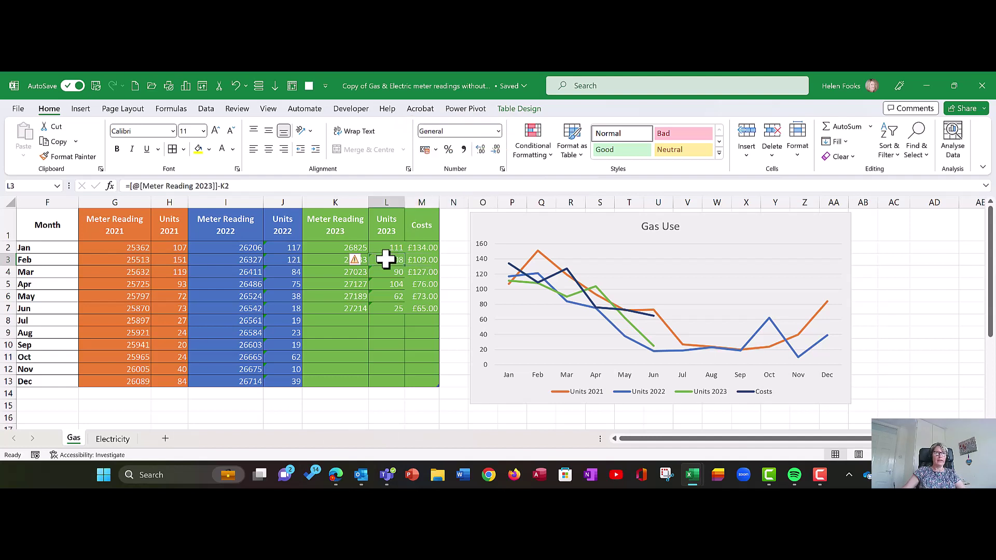
click(290, 258)
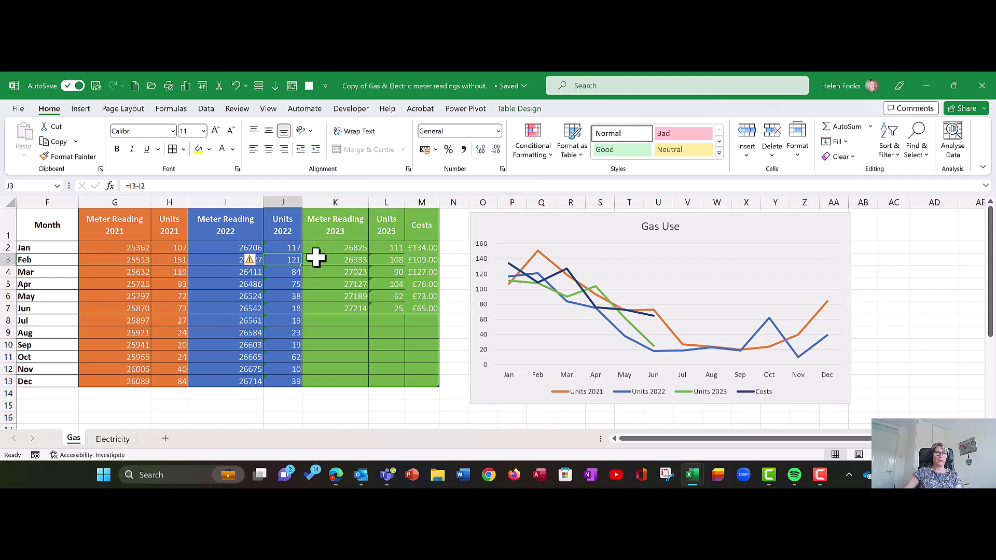
click(415, 309)
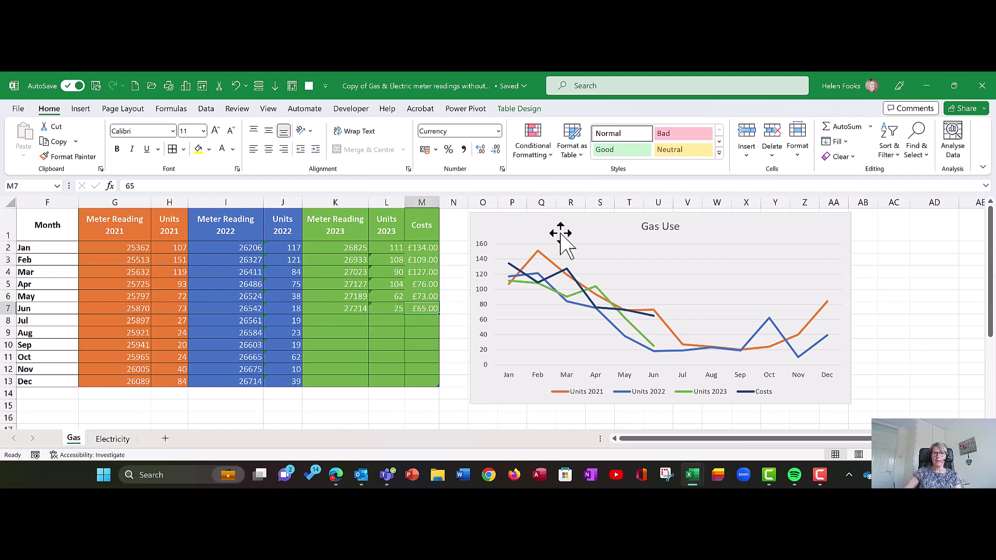
click(559, 231)
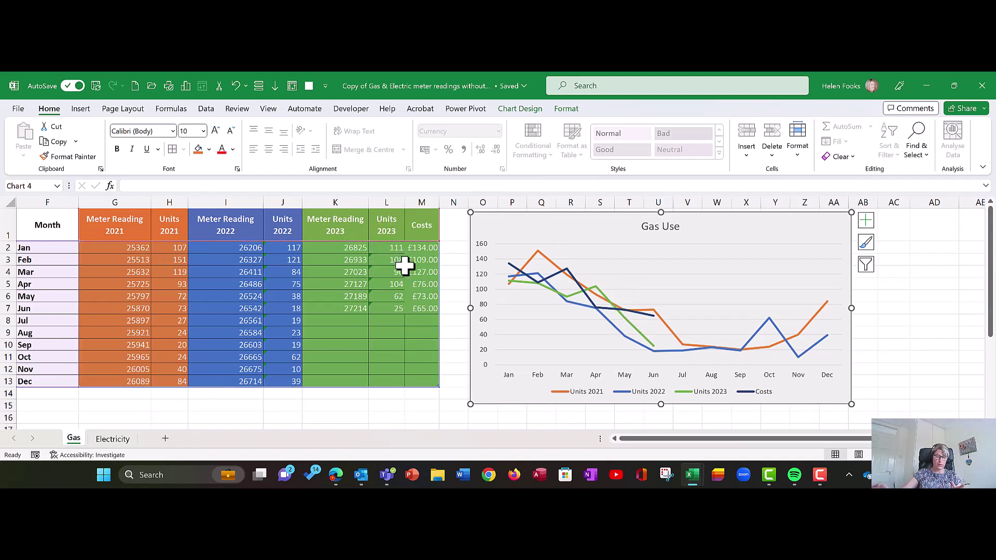
click(422, 417)
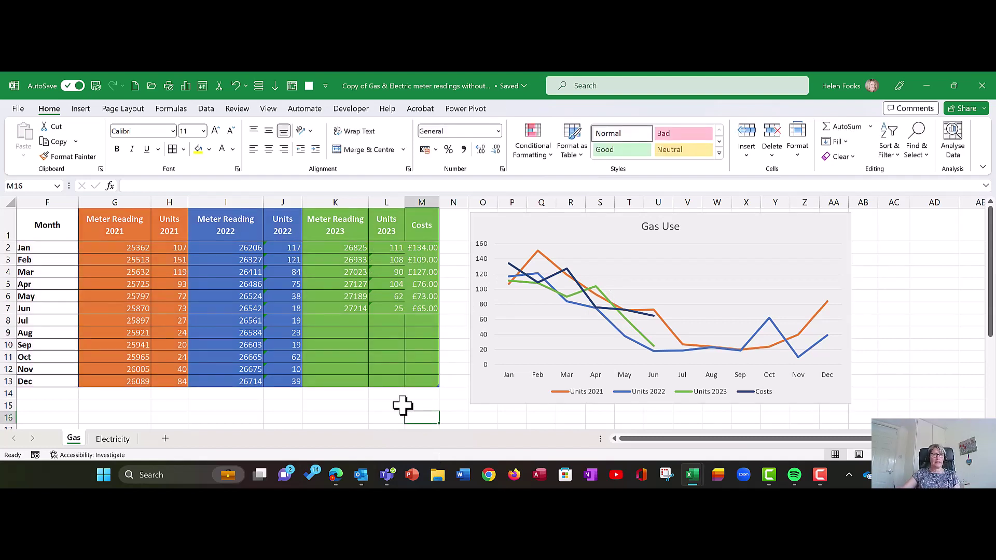
mouse_move(363, 202)
mouse_down()
mouse_move(423, 357)
mouse_move(459, 401)
mouse_up()
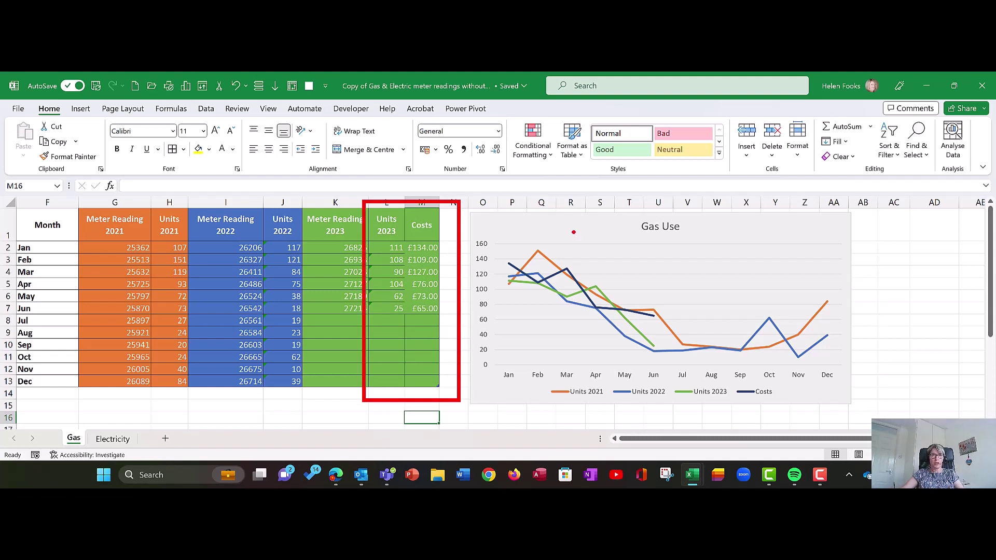
key(Escape)
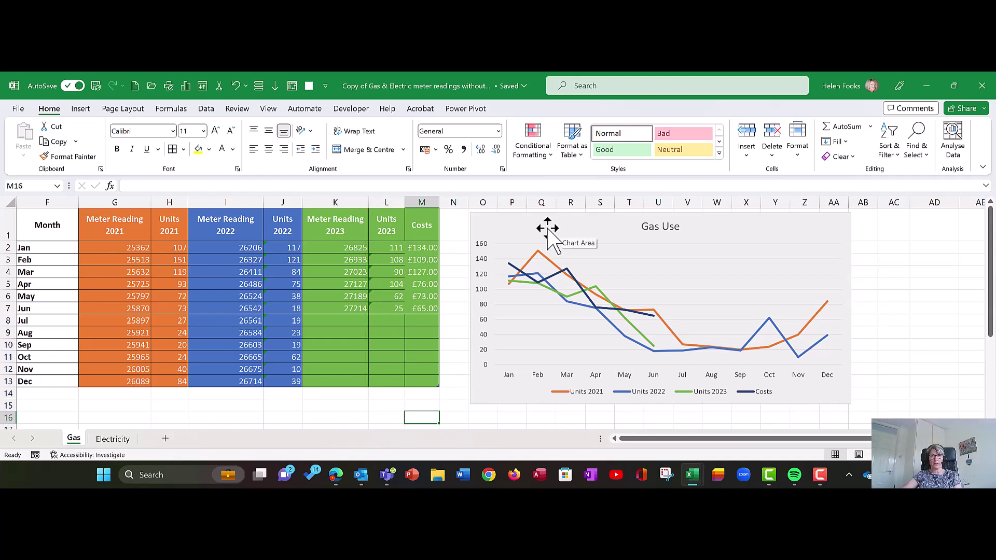
Duplicate the Gas Use chart and place the copy directly below the original
click(549, 228)
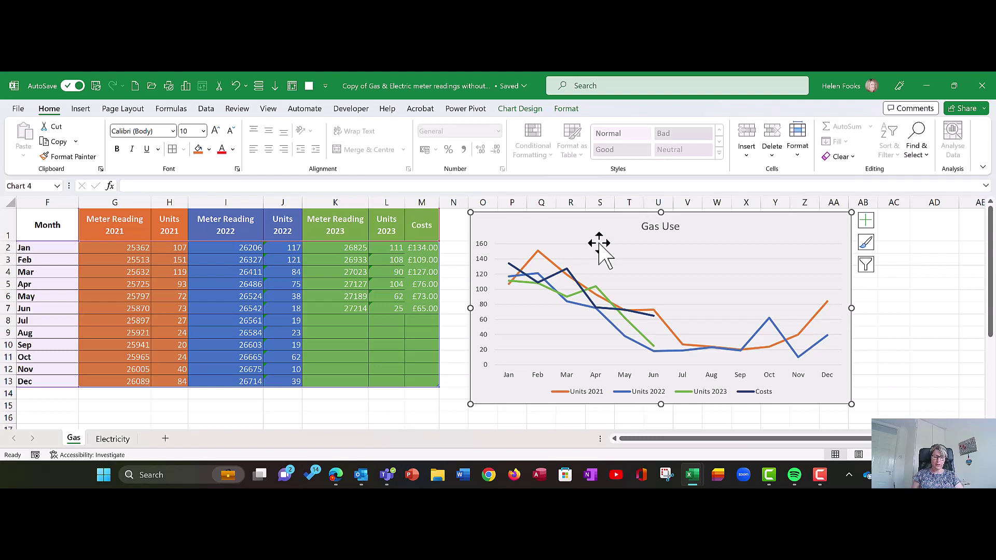
key(ctrl+d)
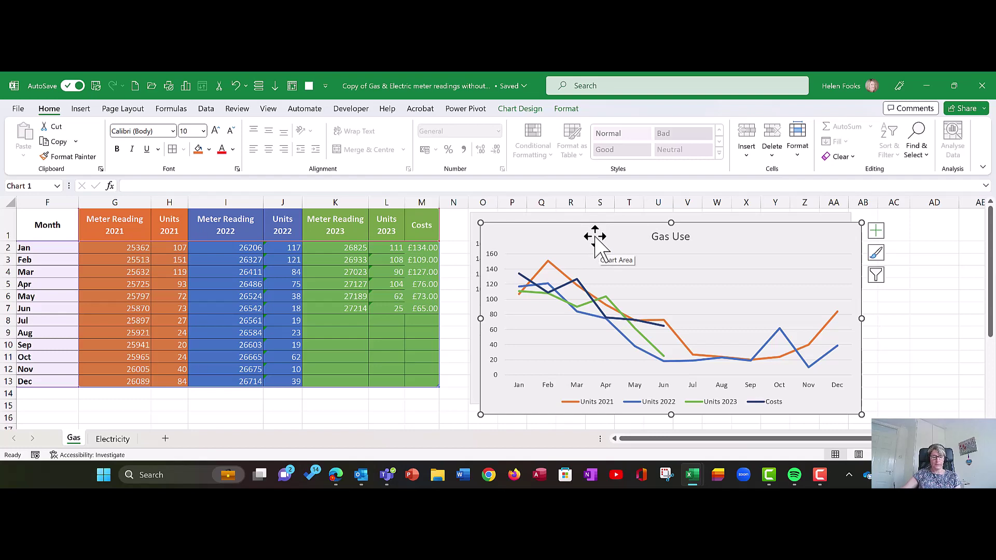
ctrl+scroll(601, 245, down, 1)
ctrl+scroll(602, 248, down, 2)
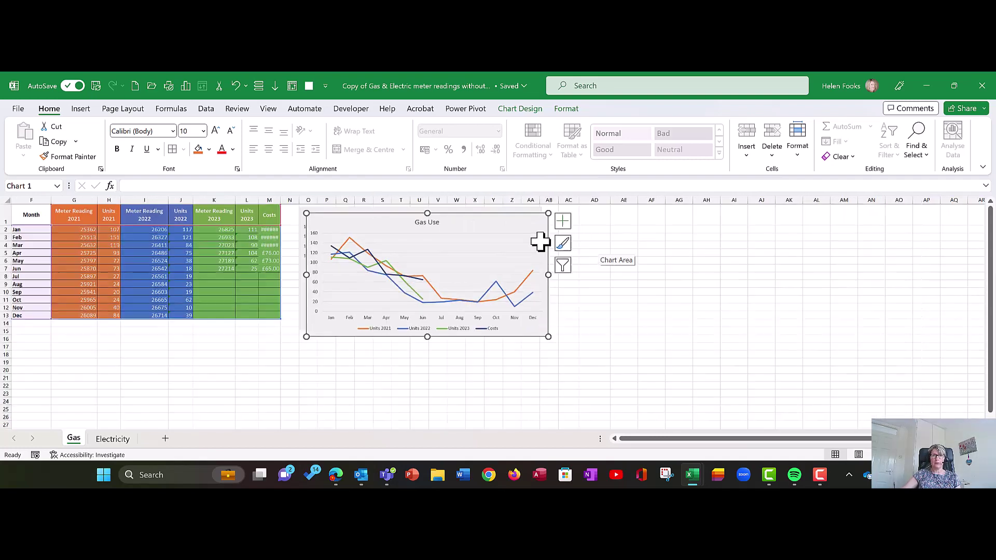
drag(402, 220, 396, 345)
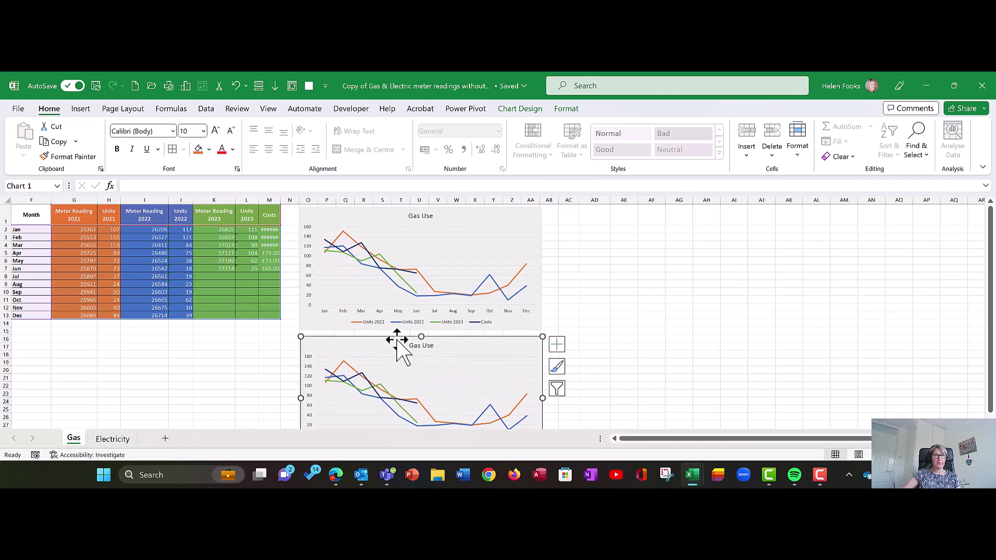
AutoFit the width of the Units 2023 column, column L
click(449, 217)
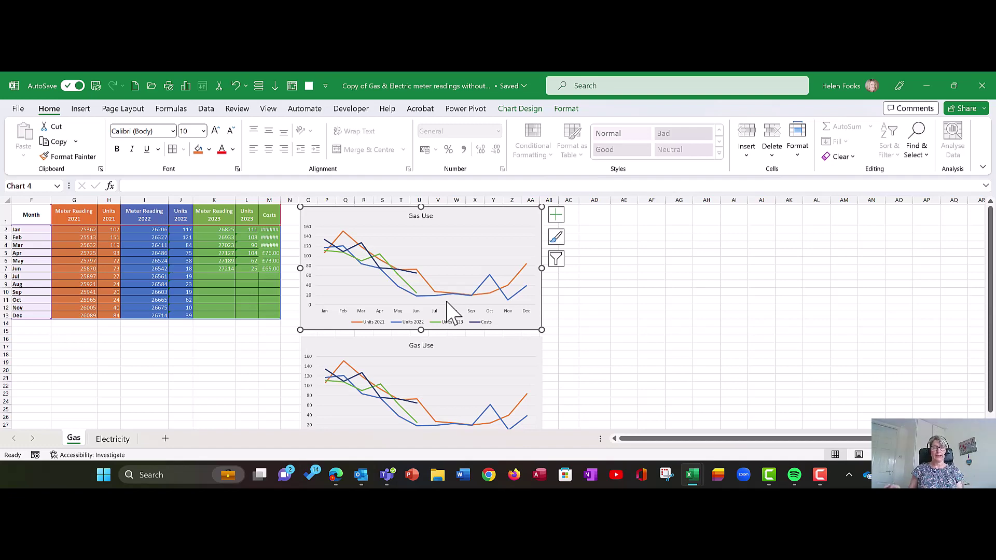
scroll(498, 353, up, 4)
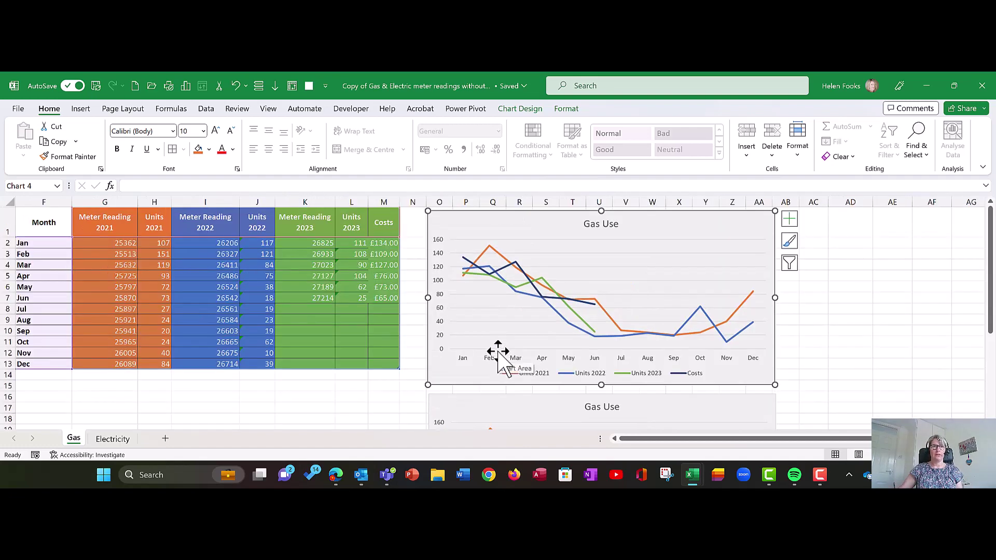
scroll(534, 345, up, 2)
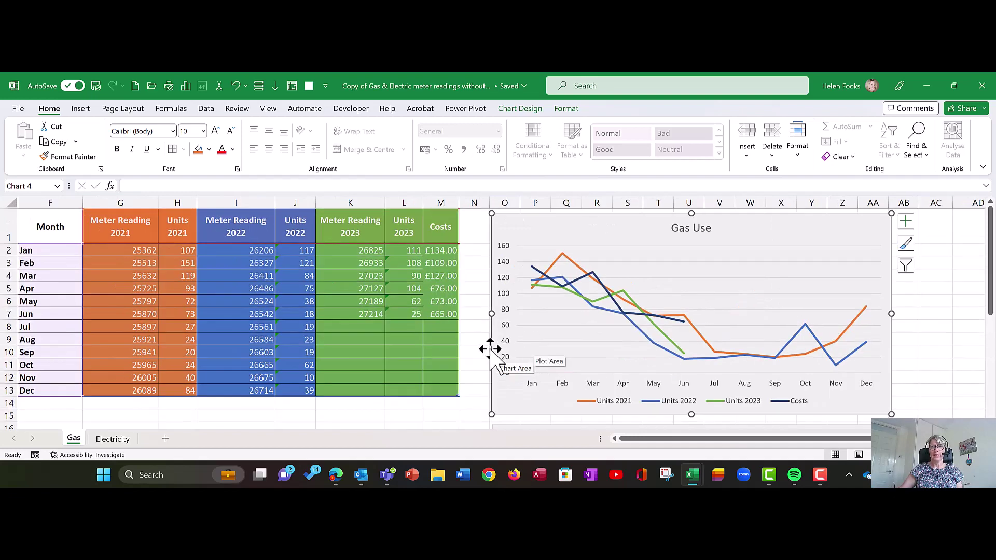
click(429, 262)
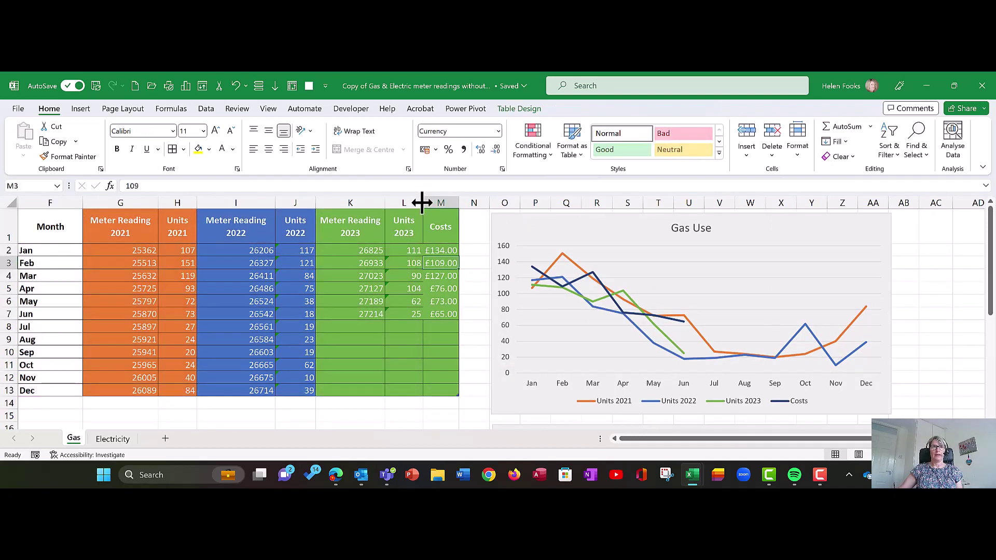
double_click(423, 203)
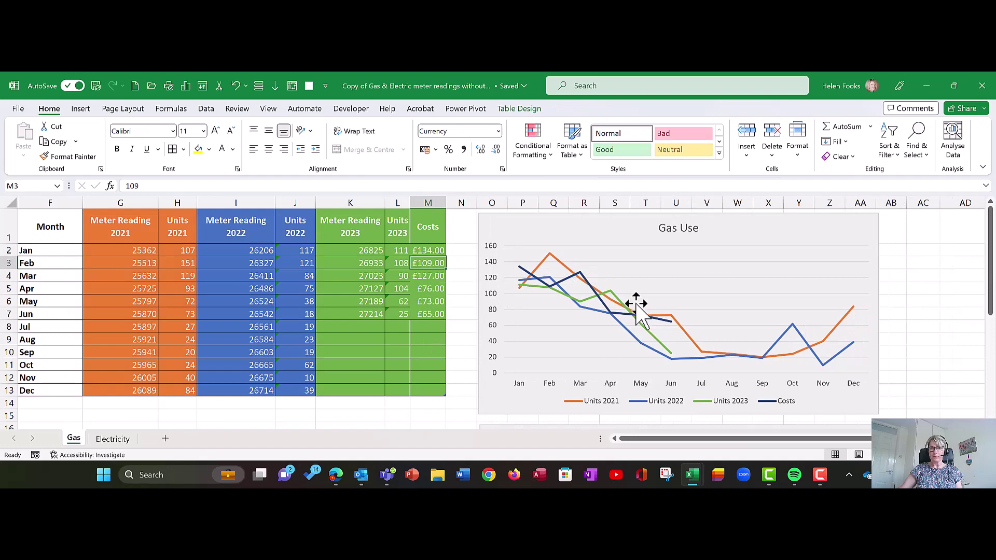
Select the original Gas Use chart above its copy and show its available chart elements
click(721, 236)
scroll(722, 305, down, 3)
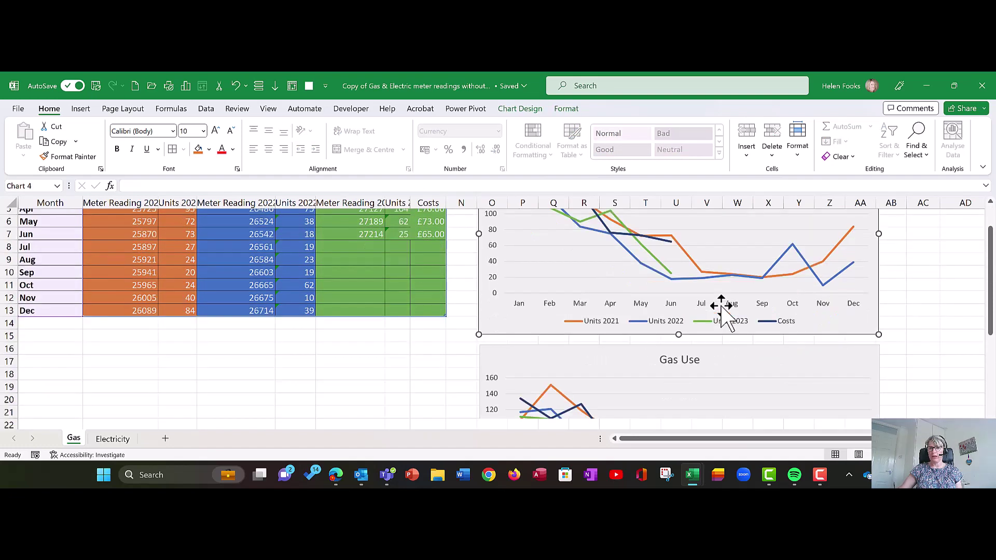
scroll(723, 306, up, 3)
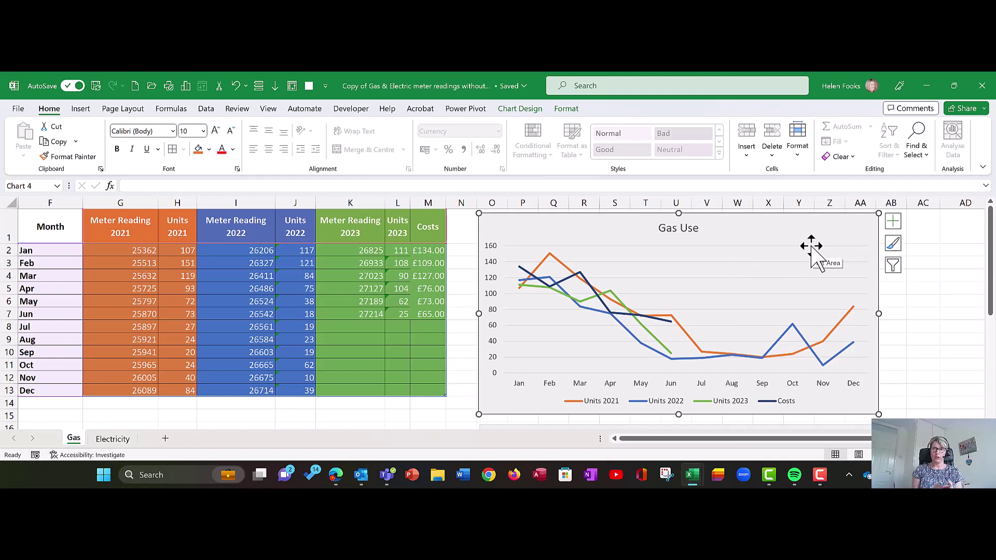
key(ctrl+q)
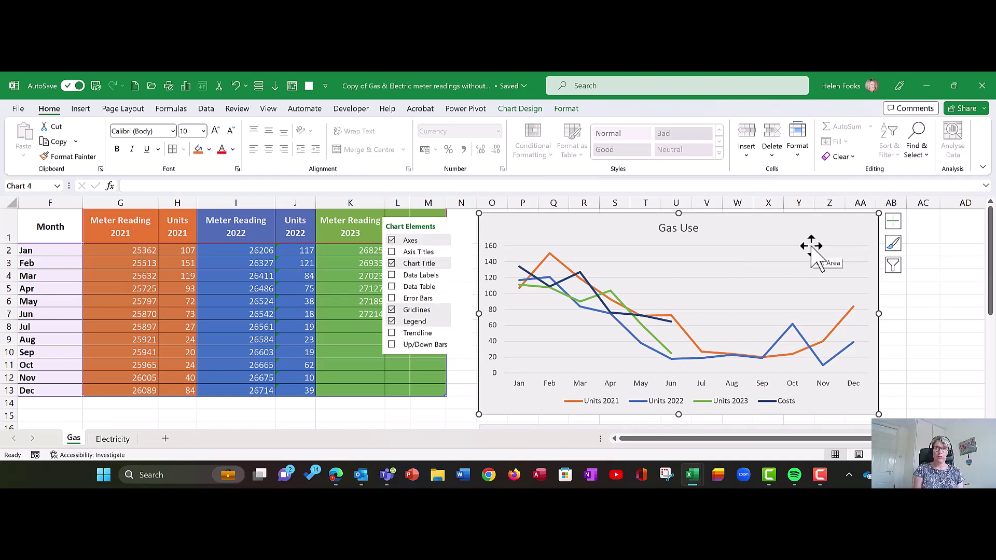
key(Escape)
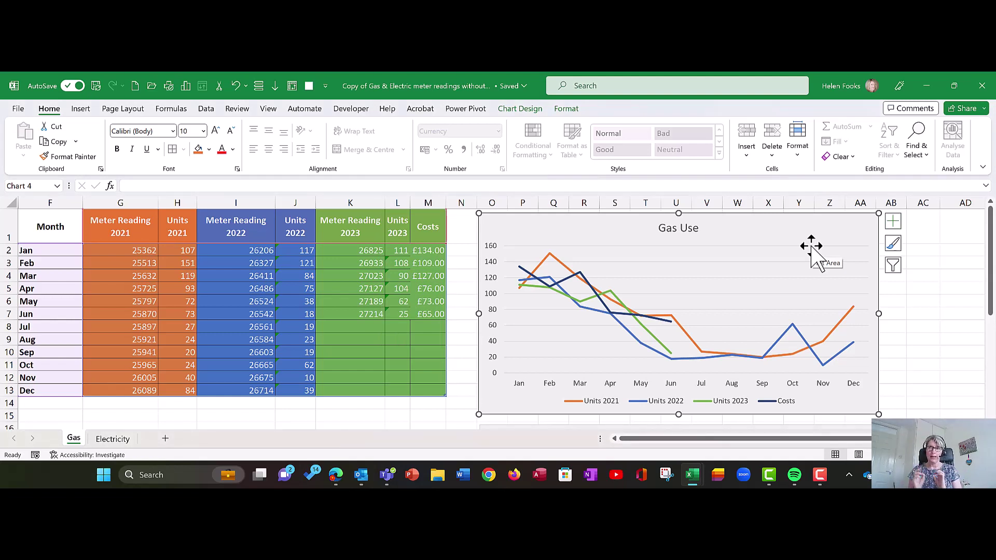
key(ctrl+q)
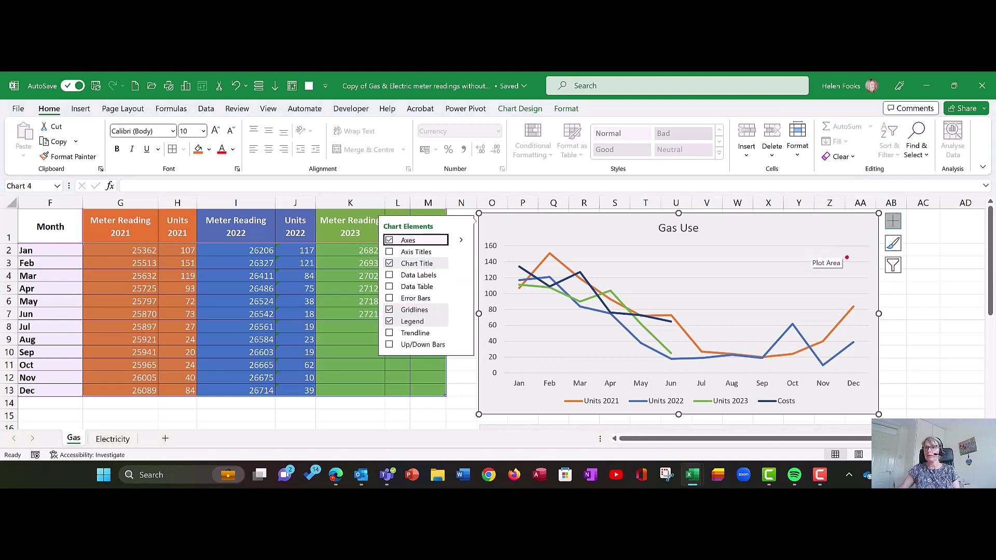
mouse_move(870, 259)
mouse_down()
mouse_move(926, 280)
mouse_move(899, 249)
mouse_move(868, 257)
mouse_up()
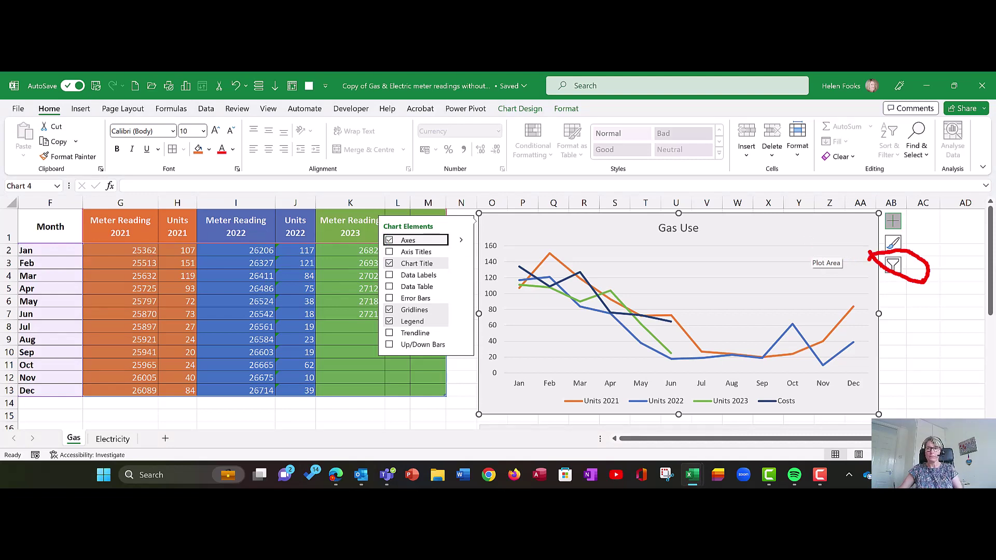
key(Escape)
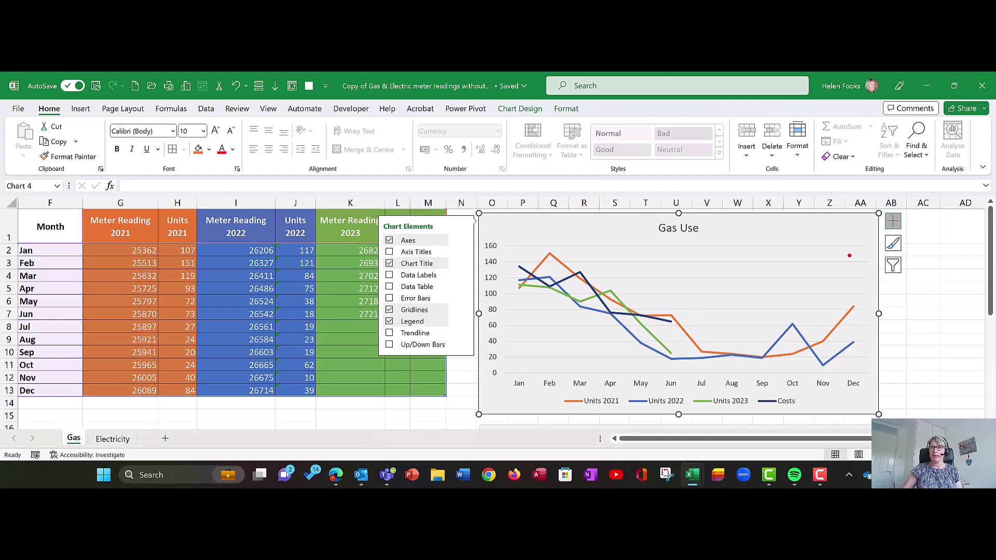
drag(872, 254, 914, 285)
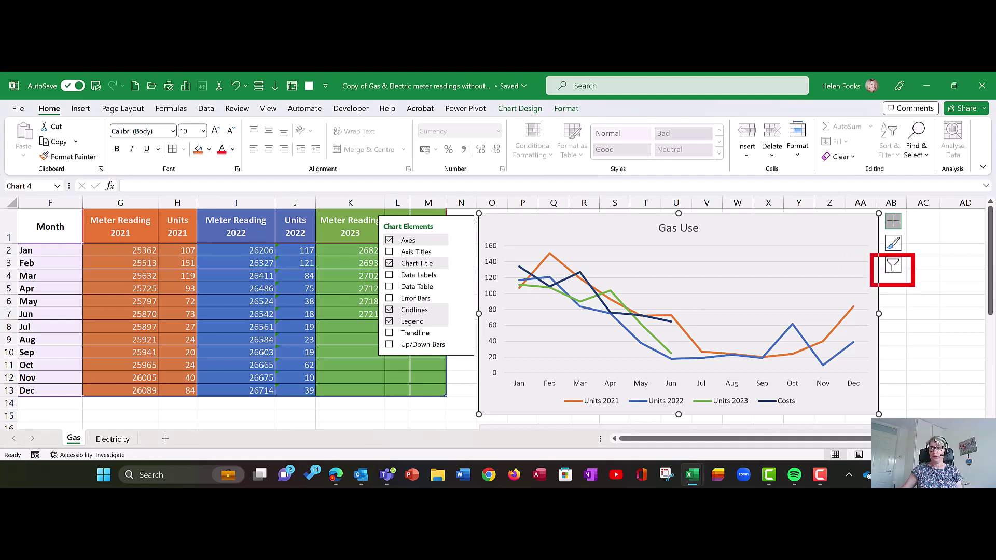
key(Escape)
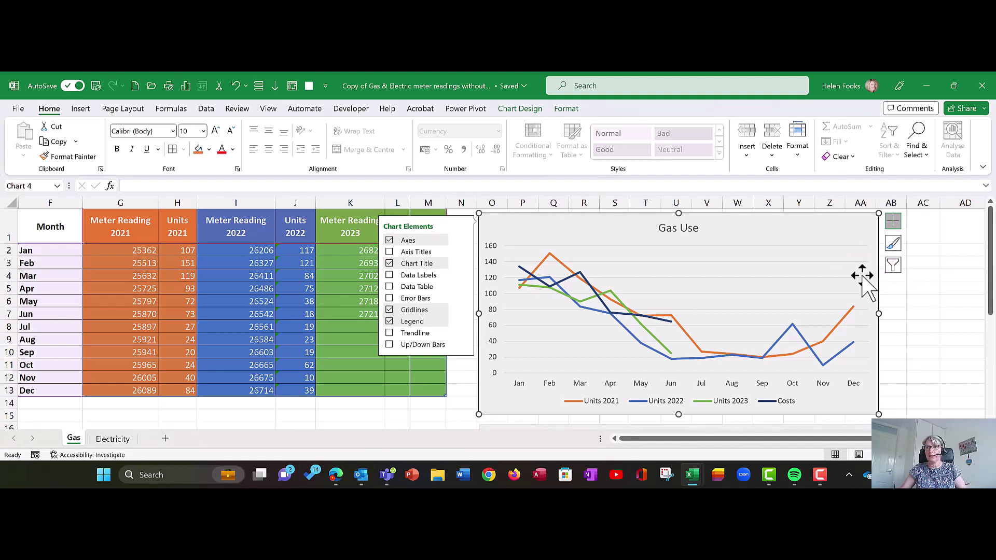
Filter the original Gas Use chart to exclude Units 2021 and Units 2022, keeping only the Units 2023 and Costs series
click(893, 266)
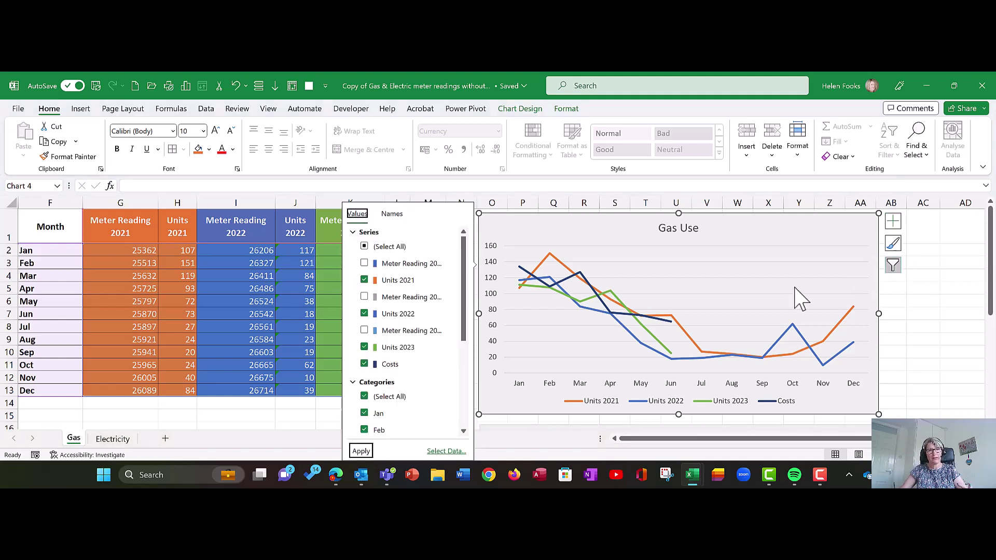
click(365, 280)
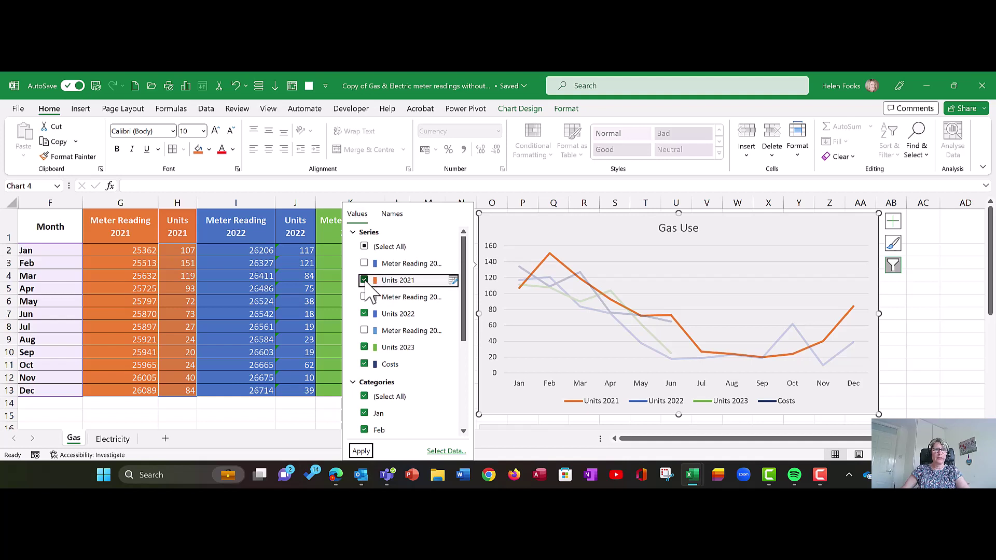
click(365, 314)
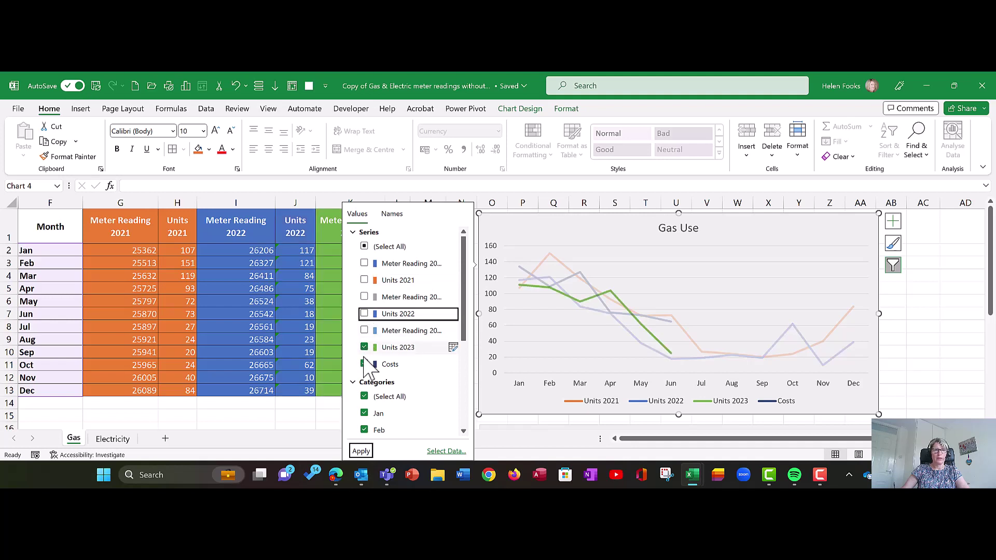
click(361, 450)
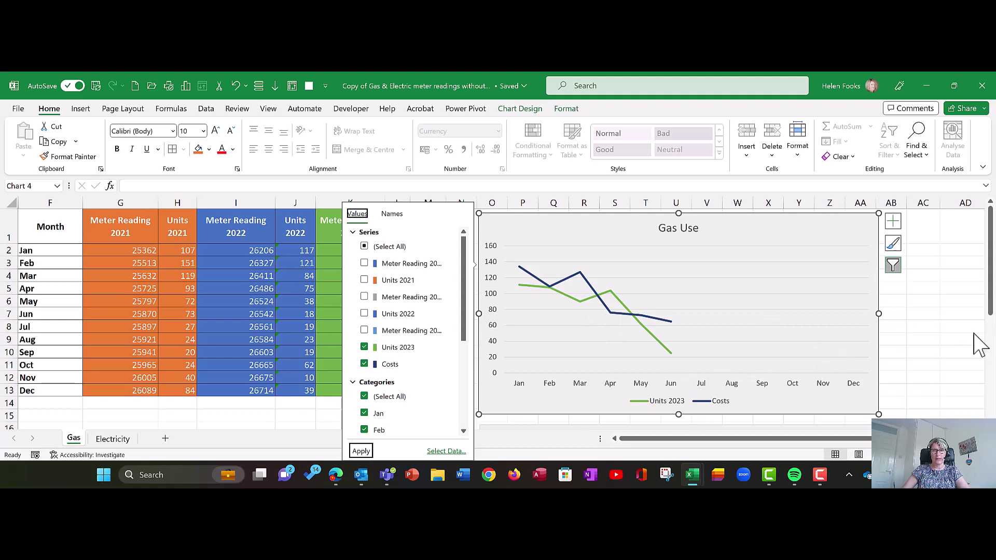
click(924, 338)
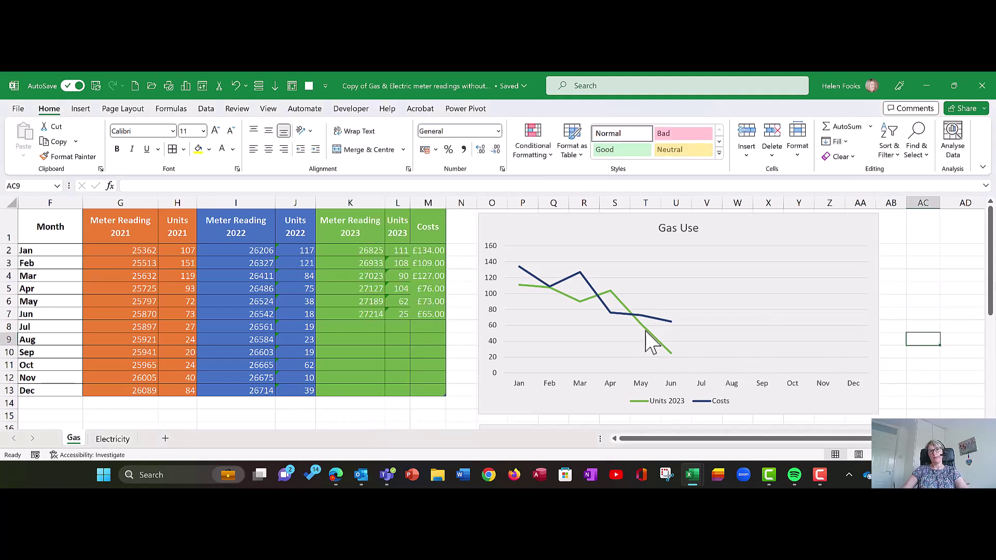
mouse_move(644, 330)
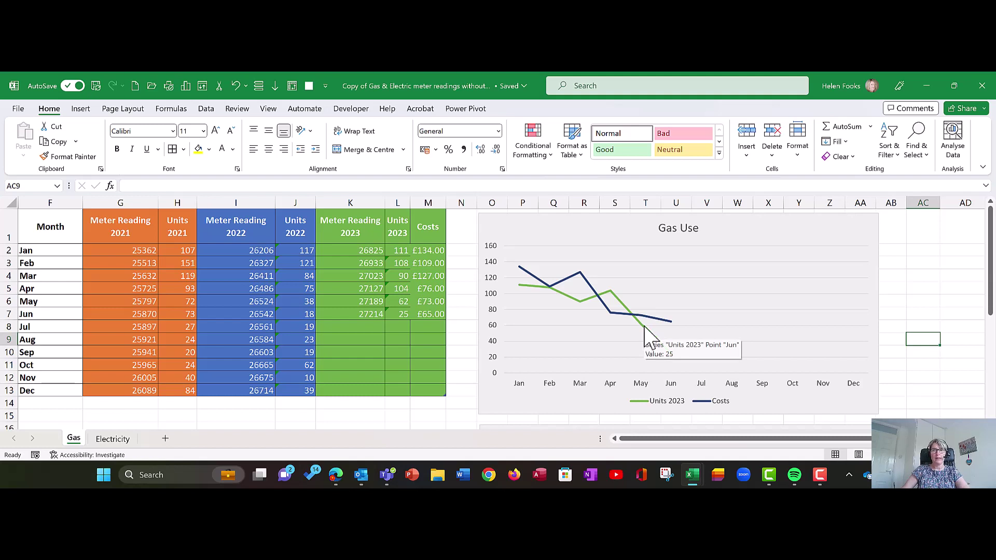
Change the Costs series in the upper Gas Use chart to a Clustered Column plotted on the secondary axis, keeping Units 2023 as a line
click(646, 317)
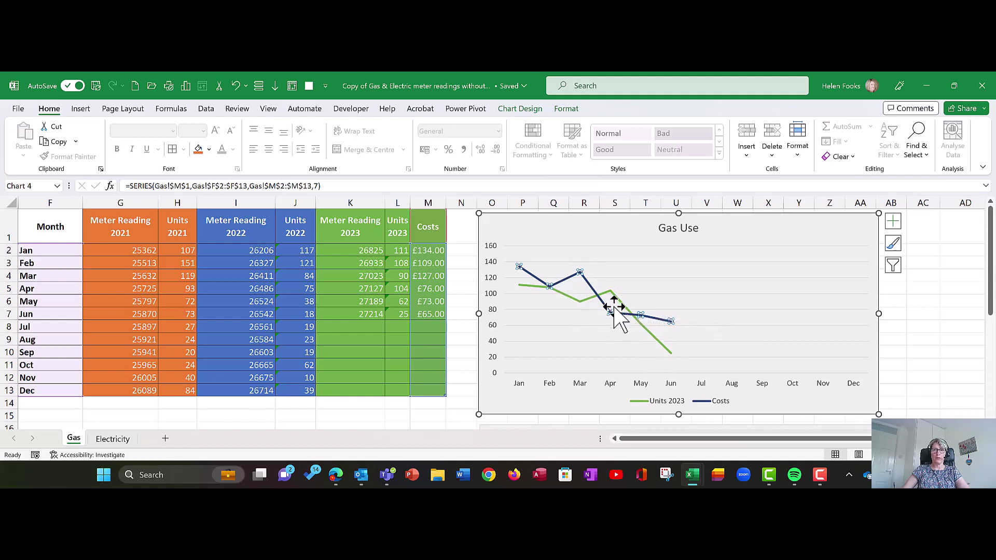
mouse_move(653, 320)
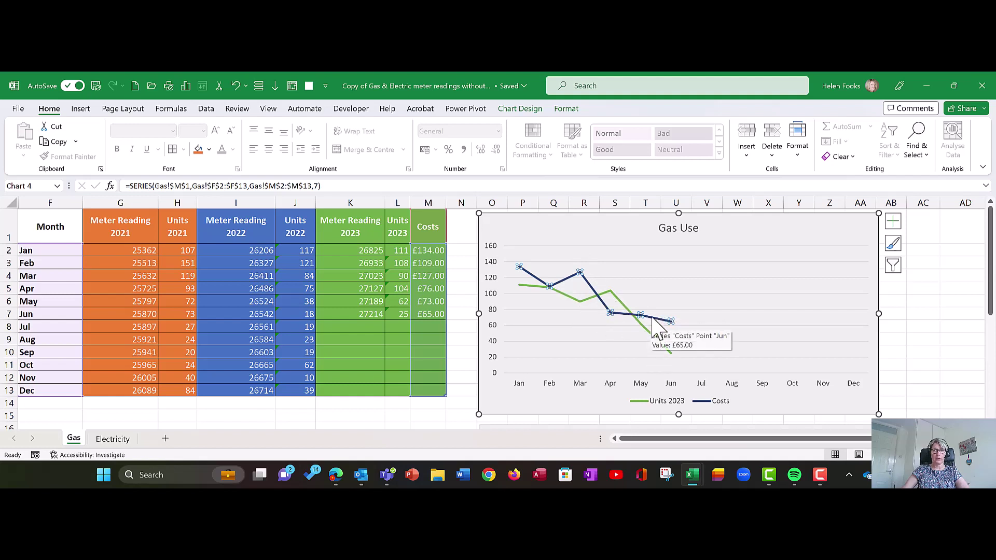
right_click(653, 320)
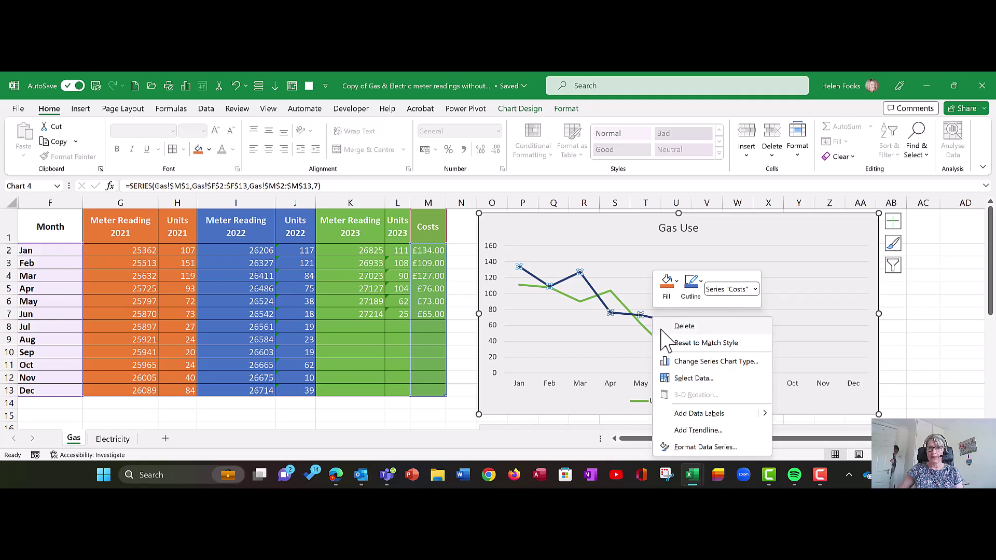
click(691, 362)
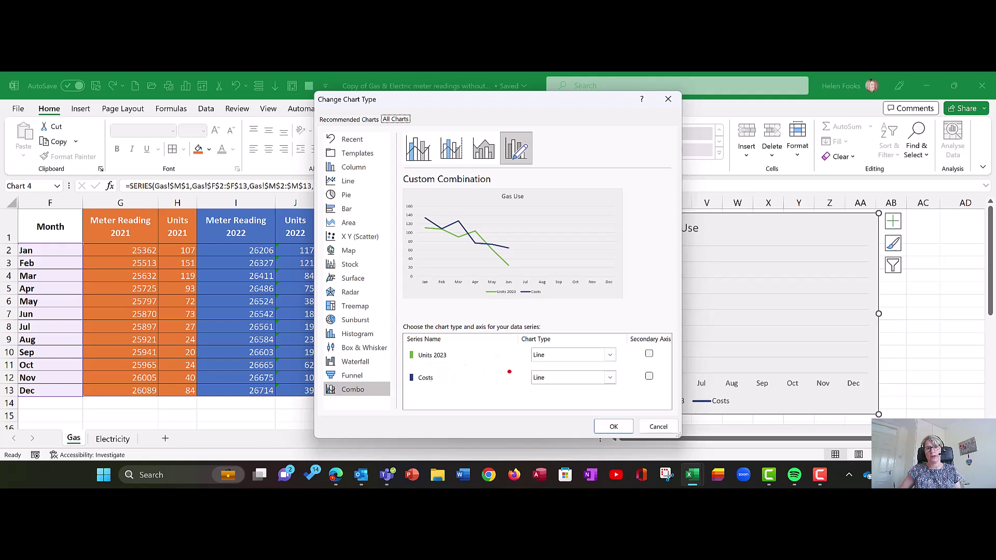
drag(520, 366, 643, 391)
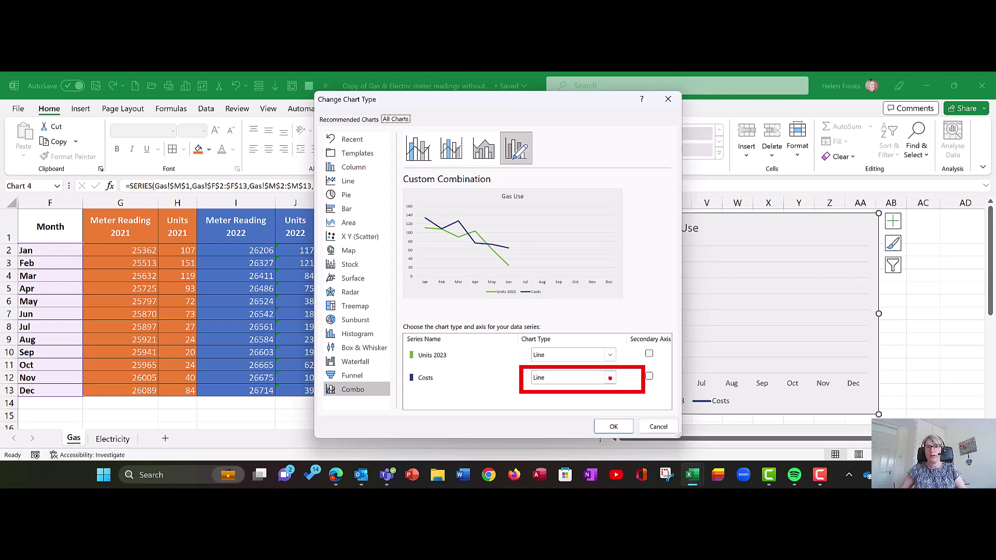
click(610, 378)
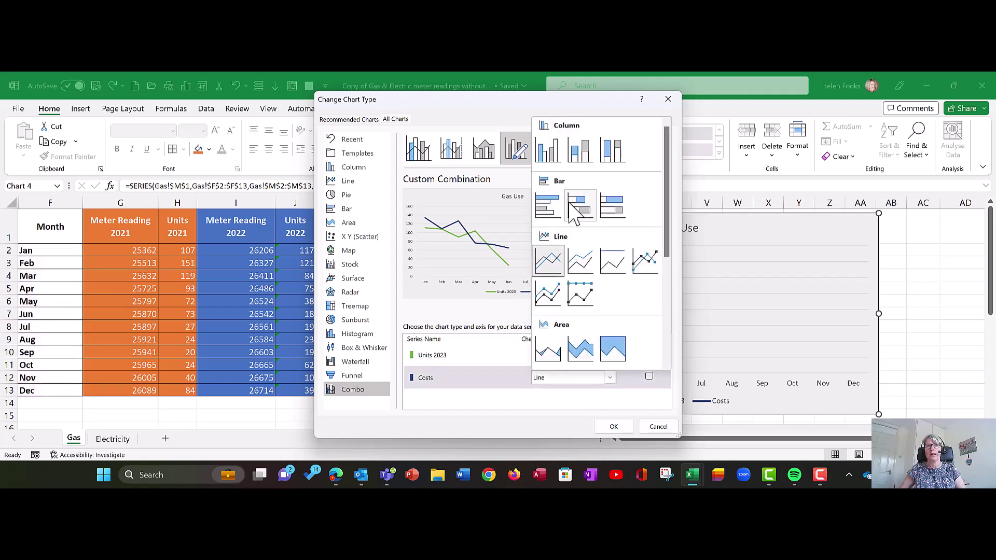
click(548, 151)
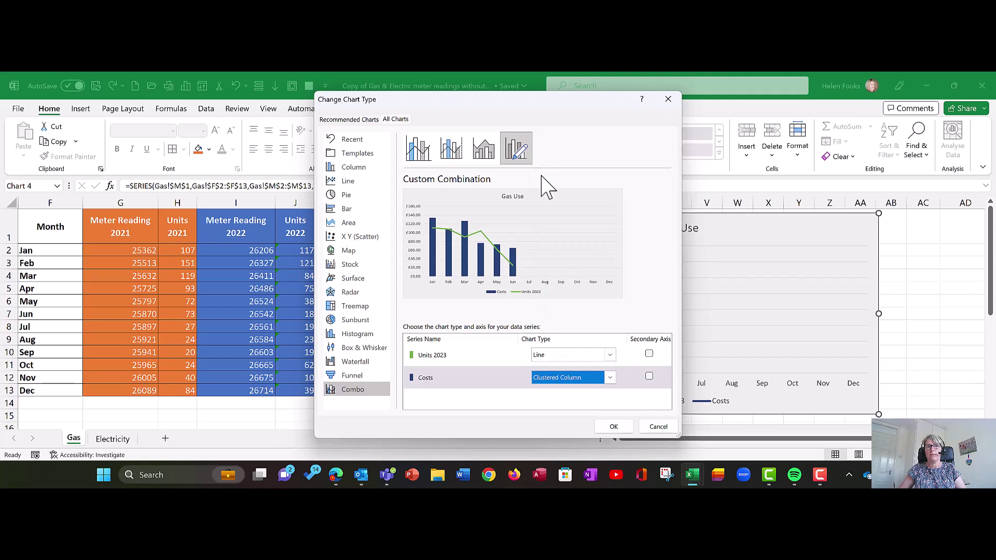
click(649, 377)
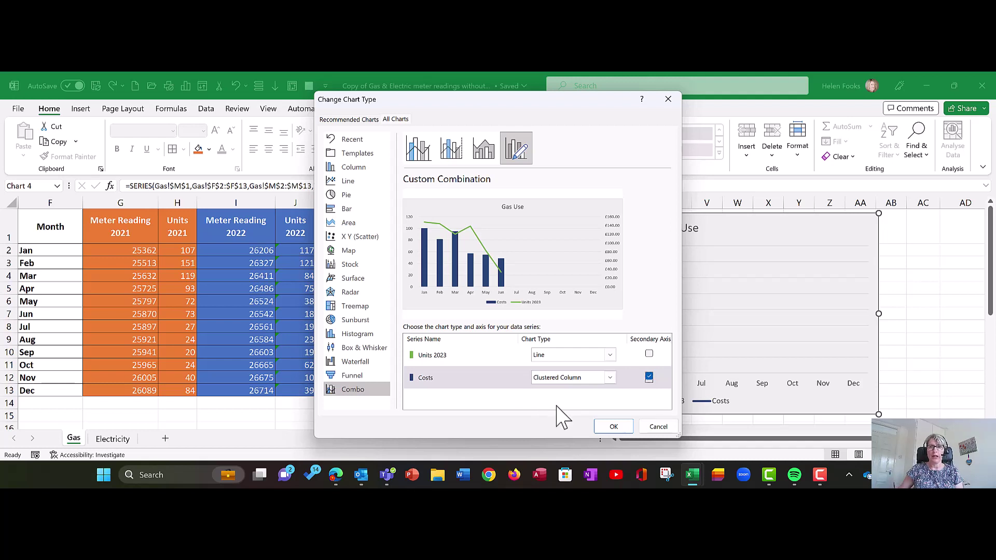
click(616, 431)
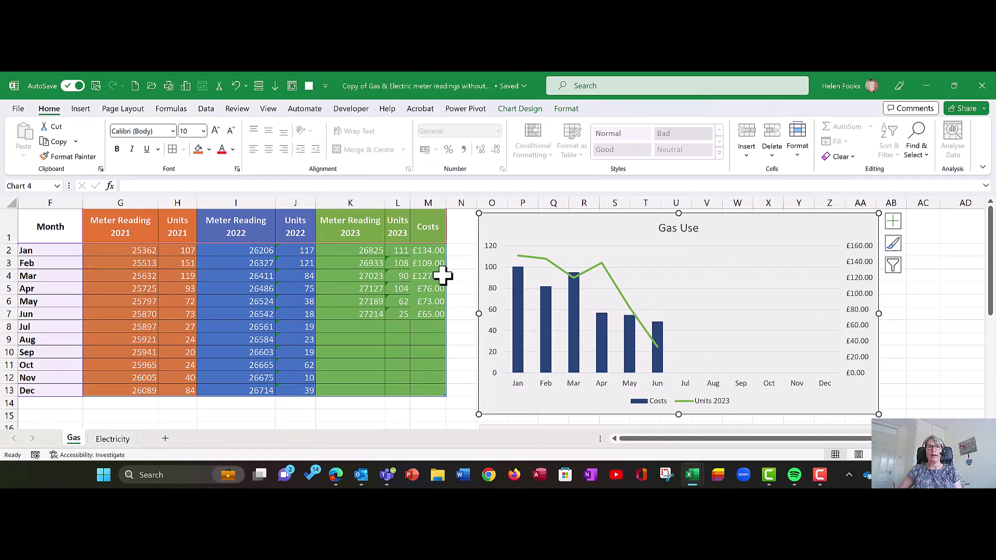
click(456, 253)
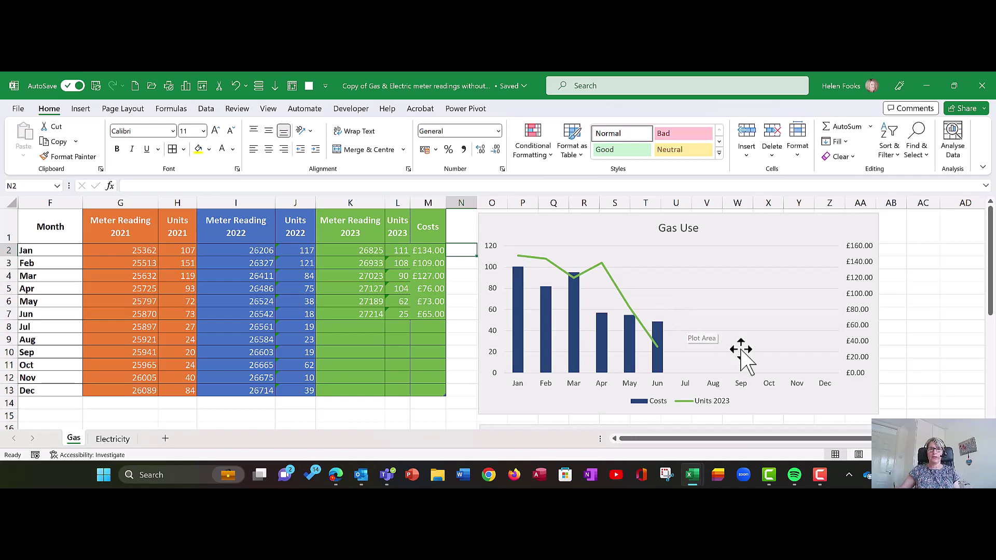
scroll(707, 344, down, 5)
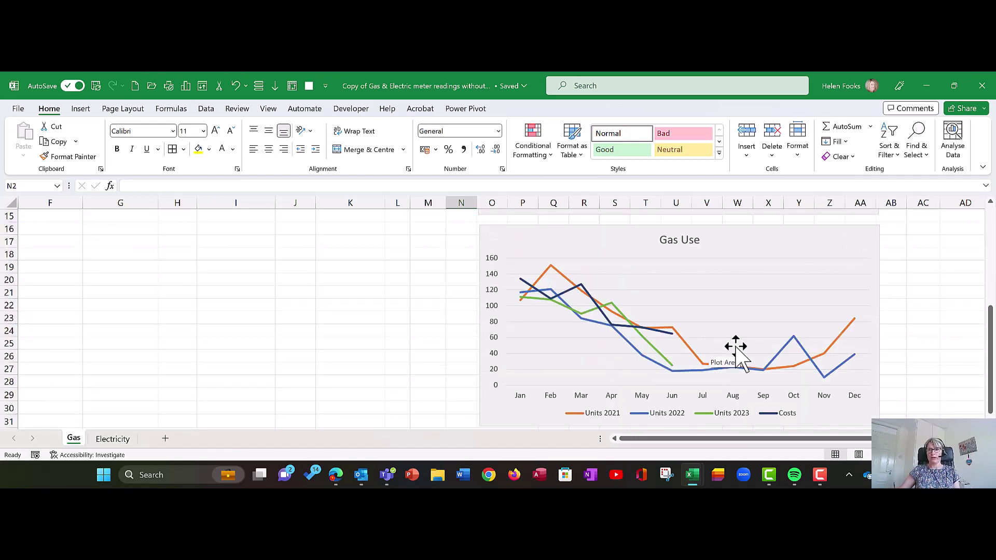
scroll(763, 350, up, 5)
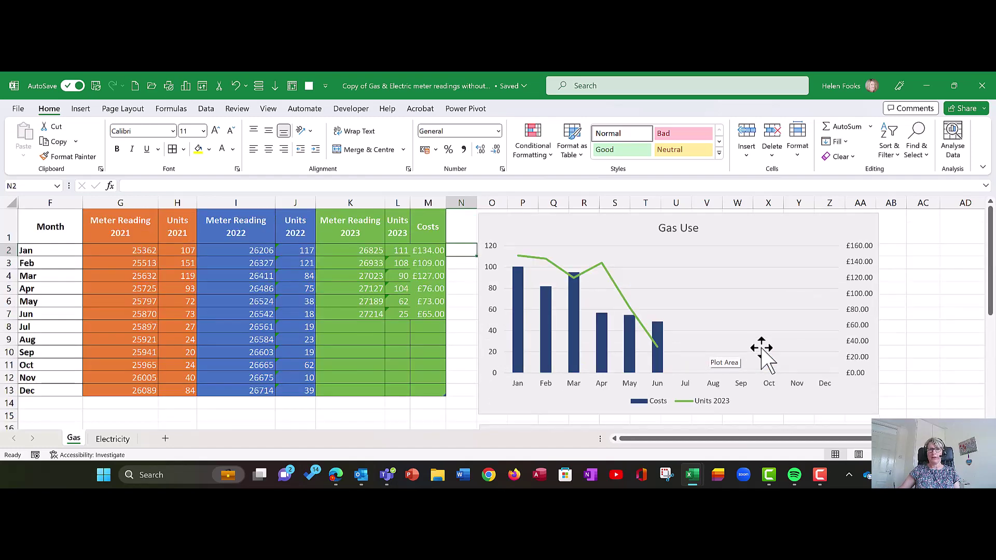
click(418, 326)
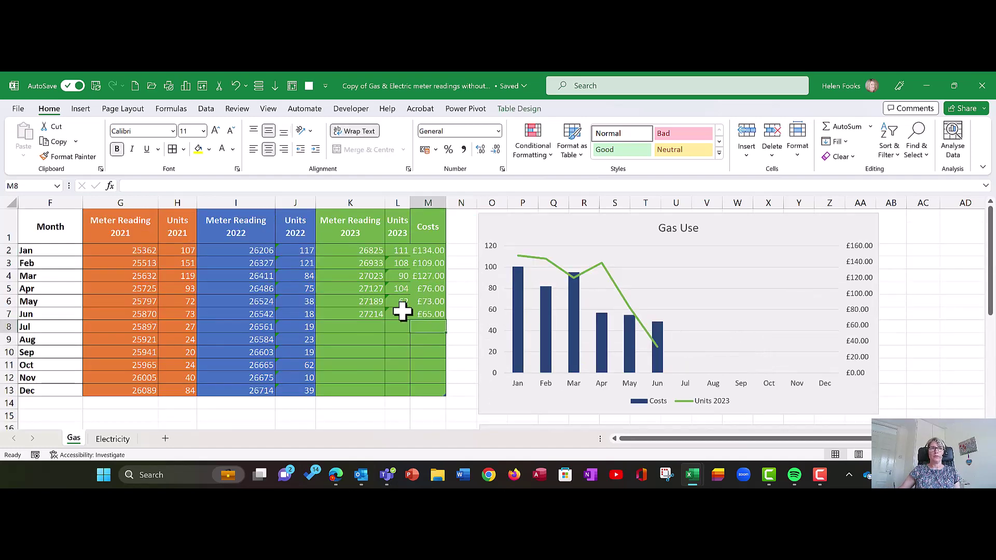